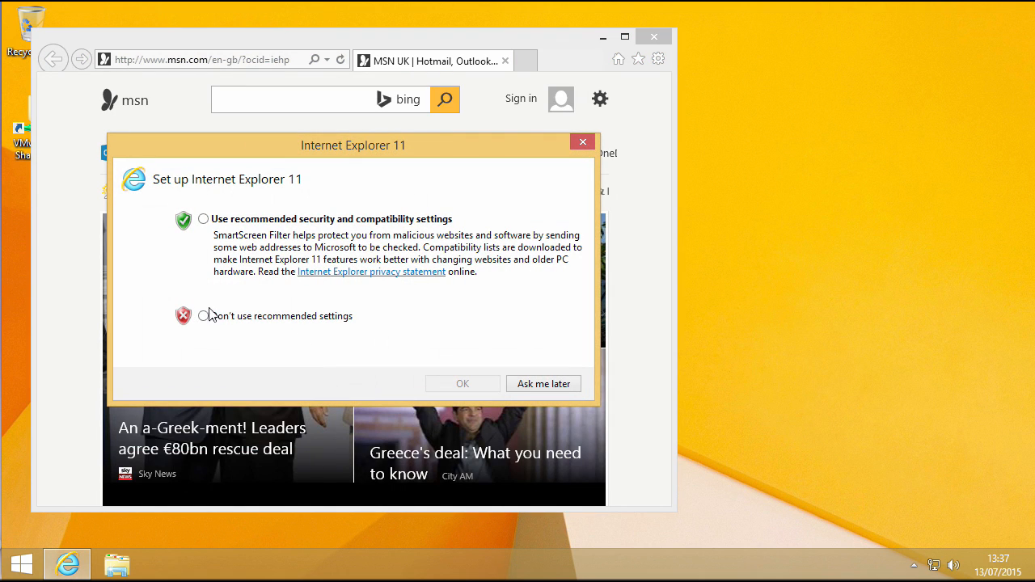
- Finish the Internet Explorer 11 setup without the recommended settings and search the web for "java se"
click(203, 316)
click(456, 385)
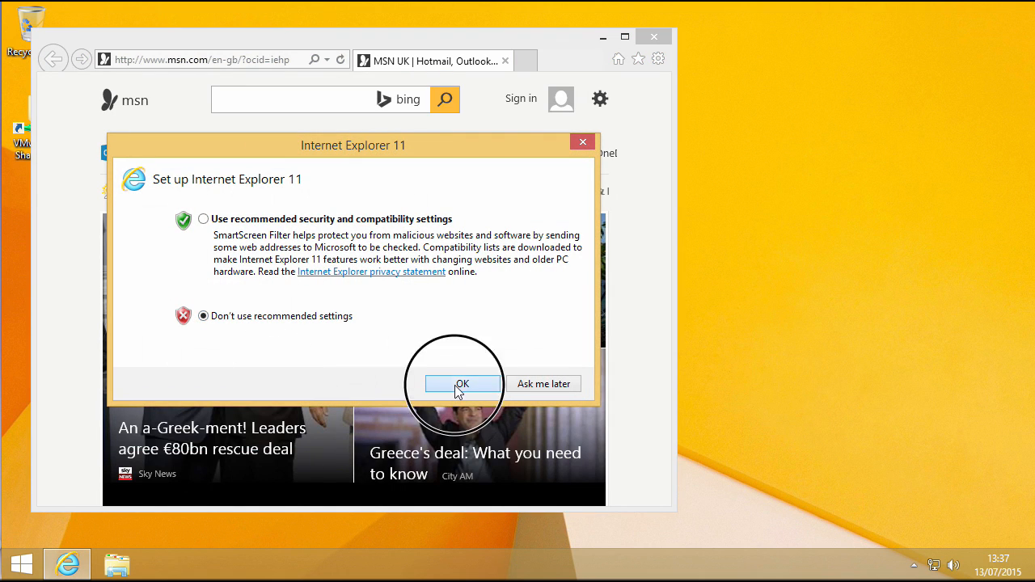
click(220, 62)
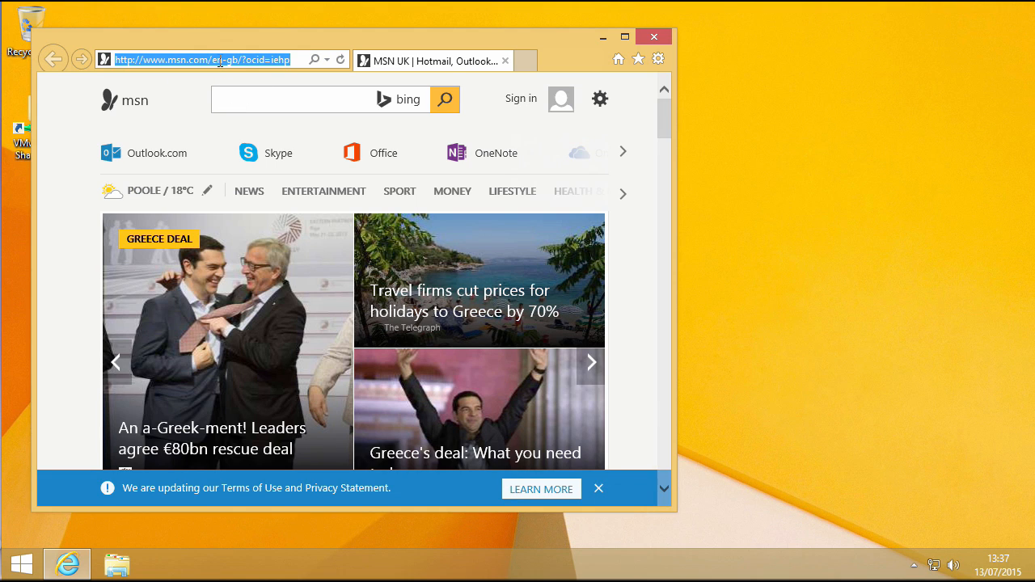
text(java)
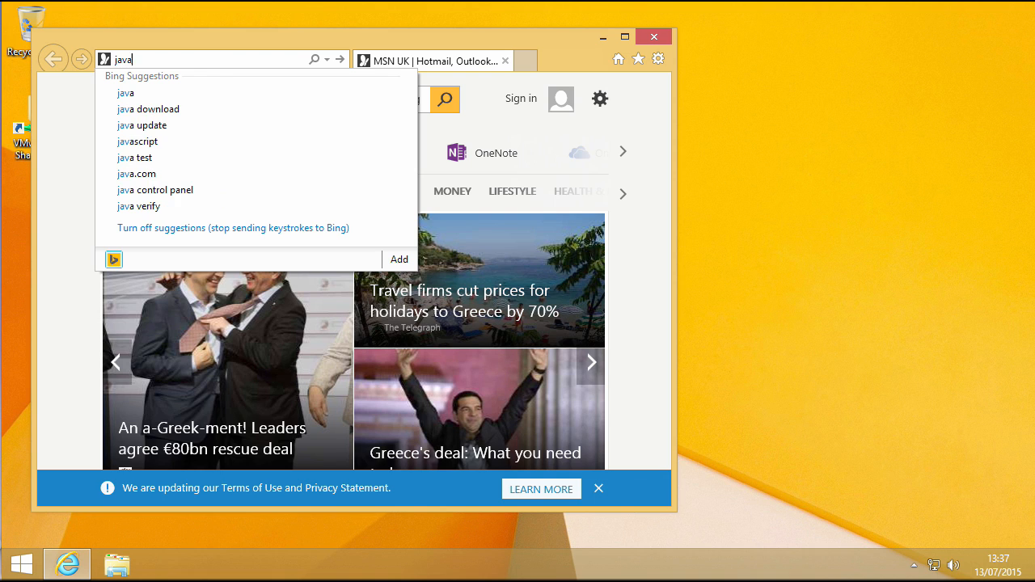
text( se)
key(Return)
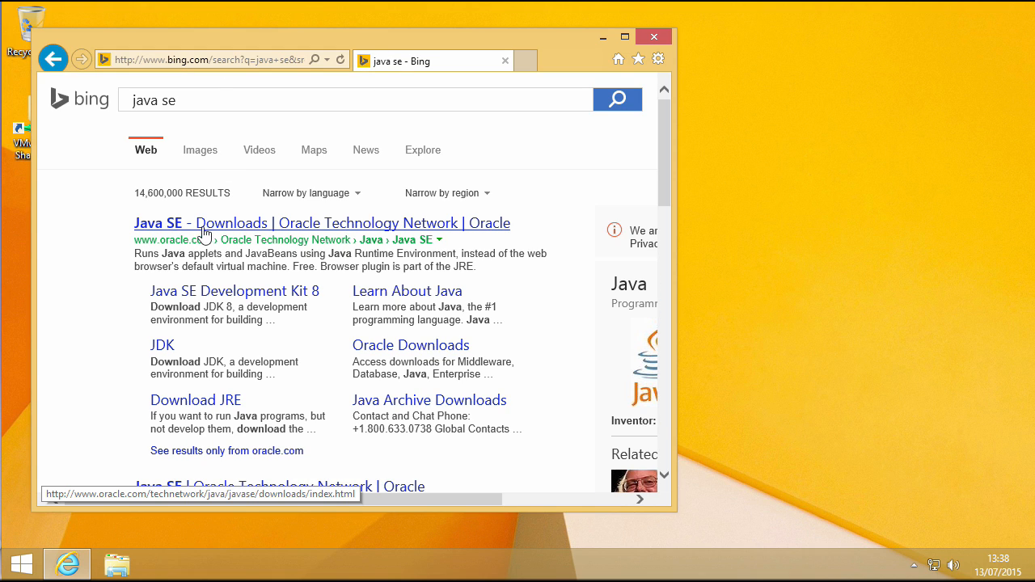
- From Oracle's Java SE Downloads, accept the JDK 8u45 license agreement and save the Windows x64 installer jdk-8u45-windows-x64.exe
click(204, 227)
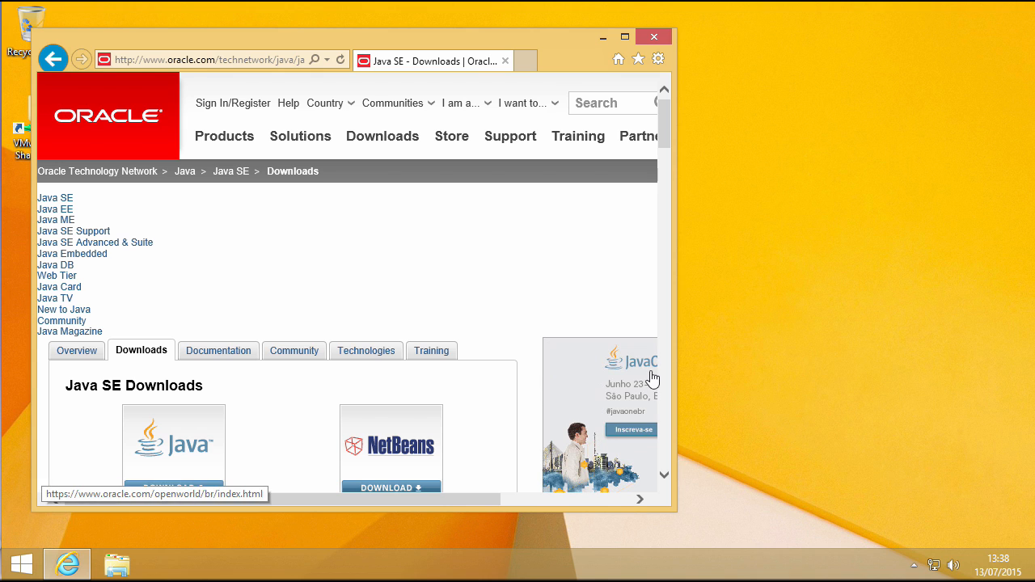
scroll(668, 378, down, 4)
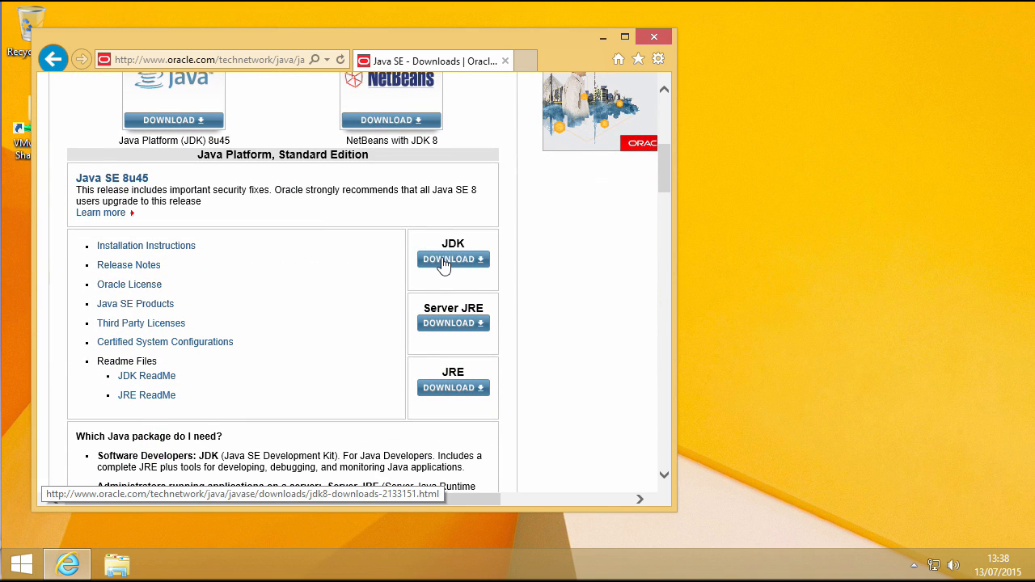
click(444, 260)
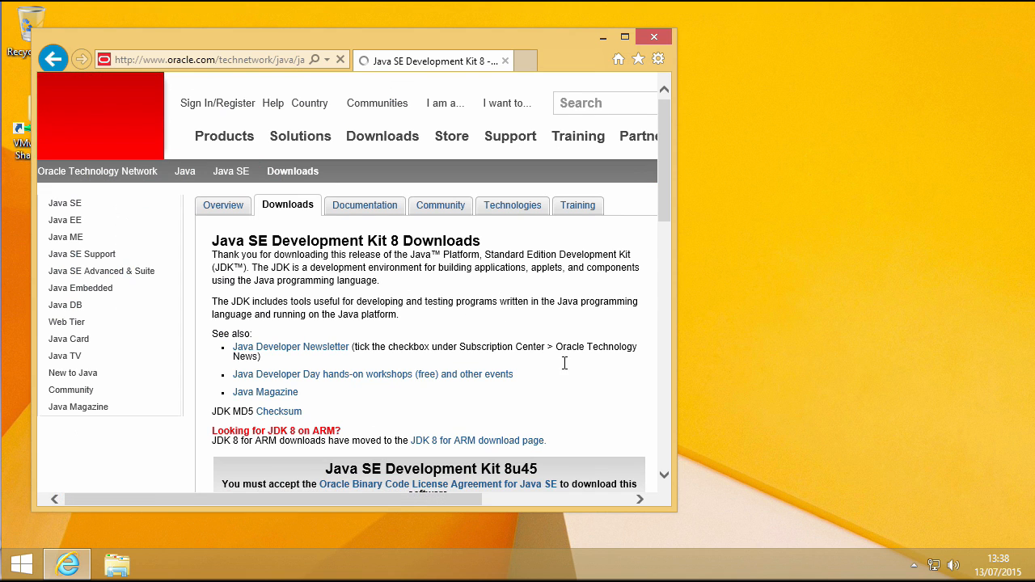
click(665, 475)
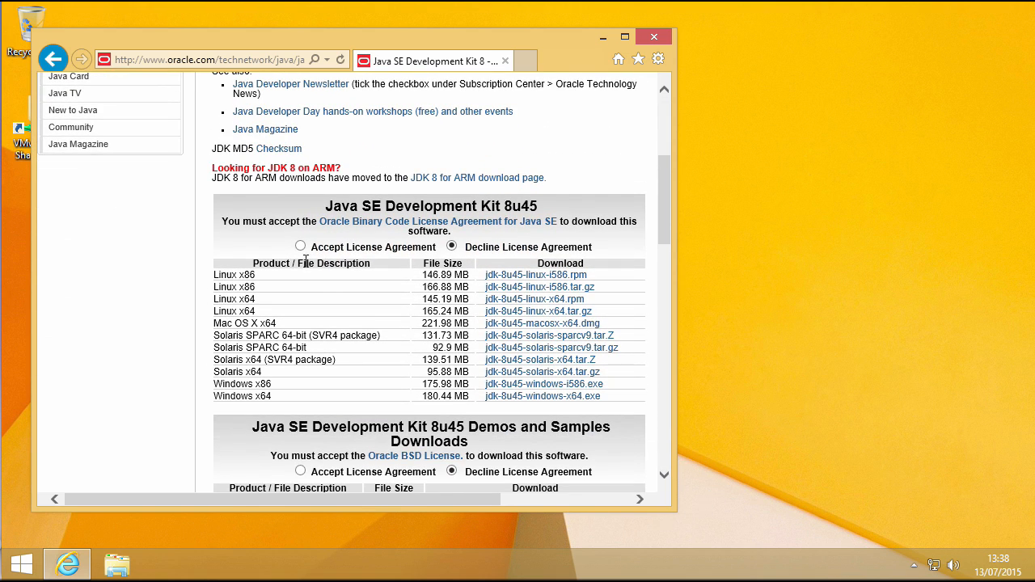
click(301, 247)
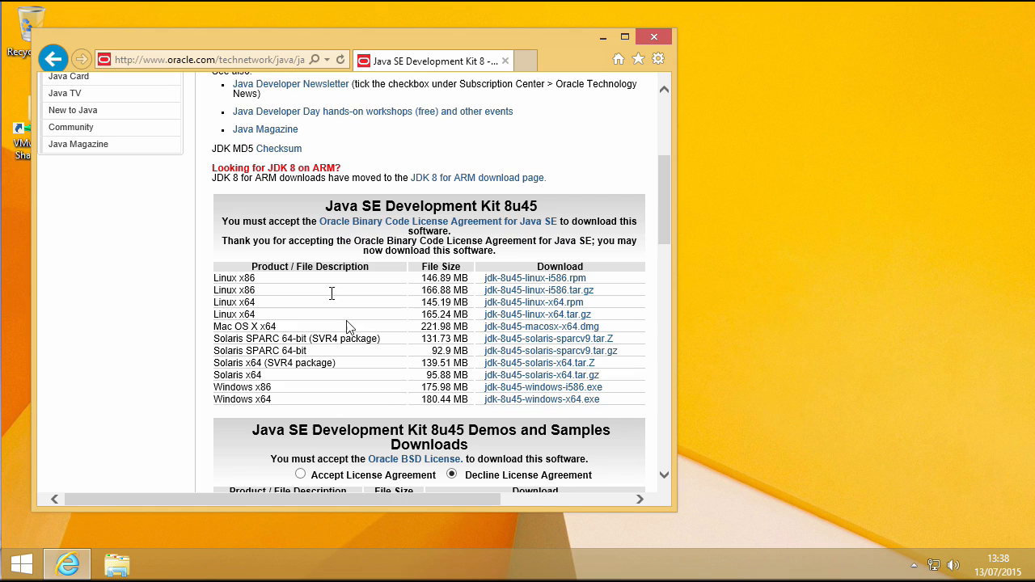
click(531, 400)
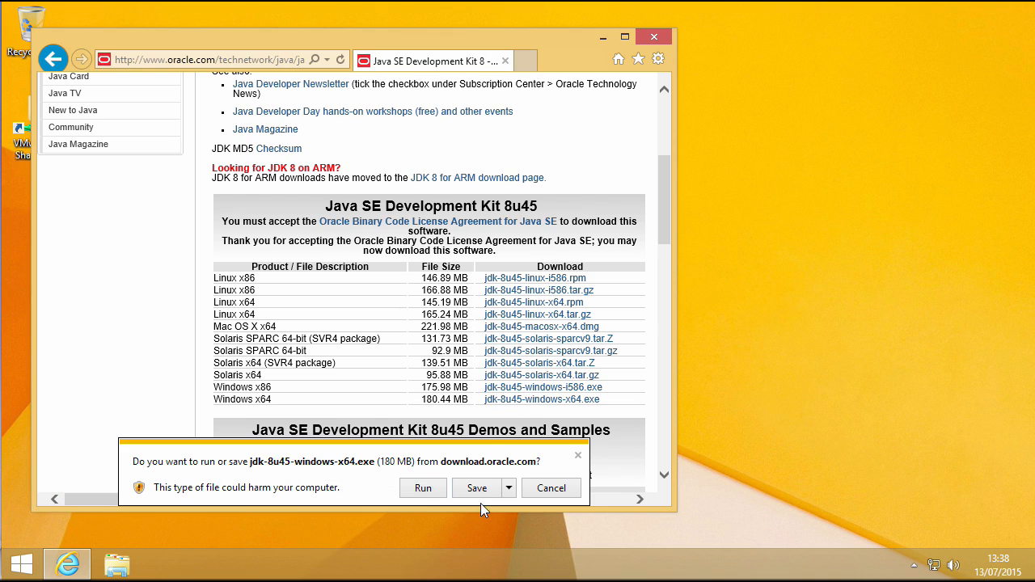
click(477, 489)
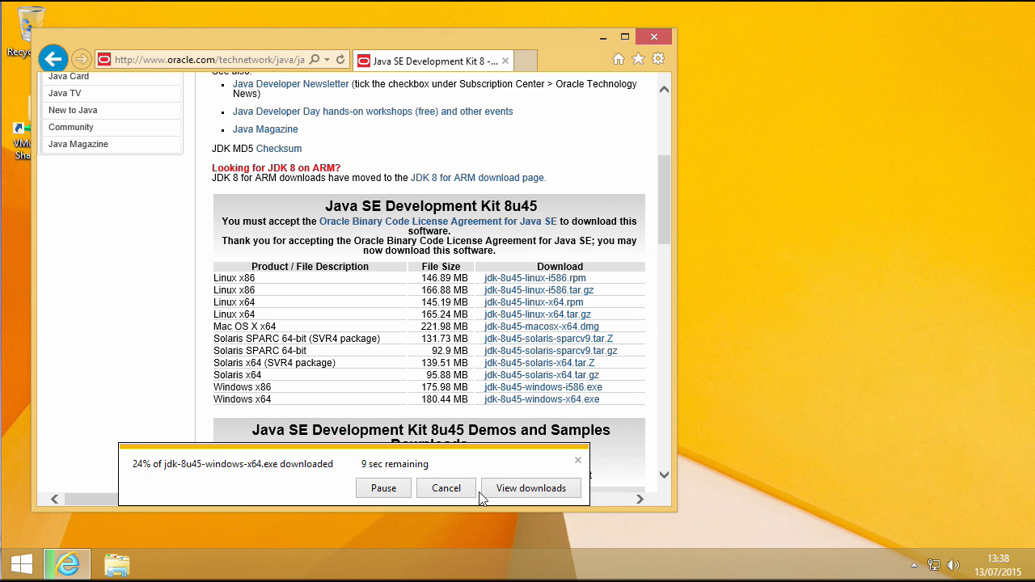
- Search the web for "eclipse" and open the downloads page of the Eclipse Foundation's official site
click(254, 54)
text(eclipse)
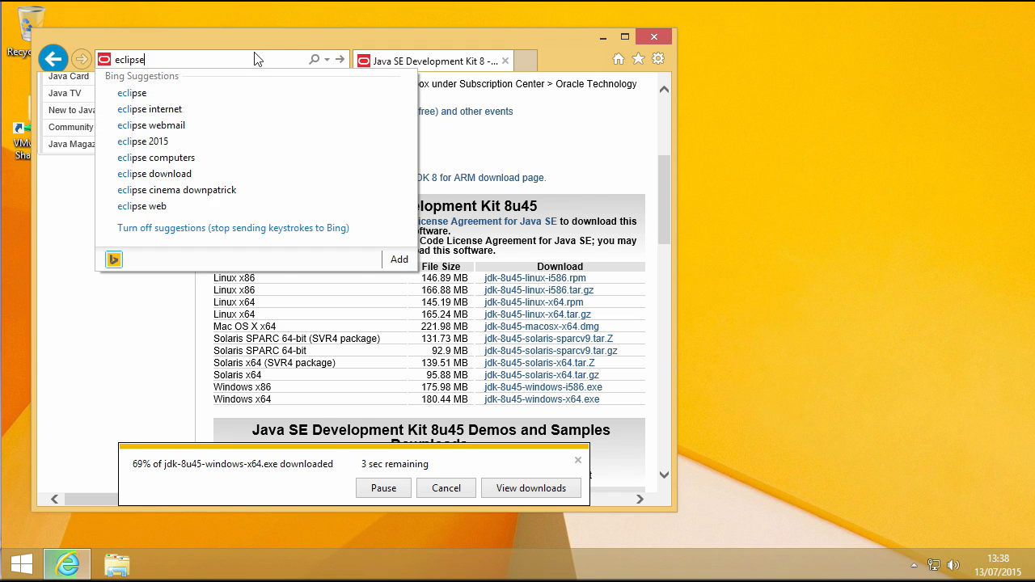
key(Return)
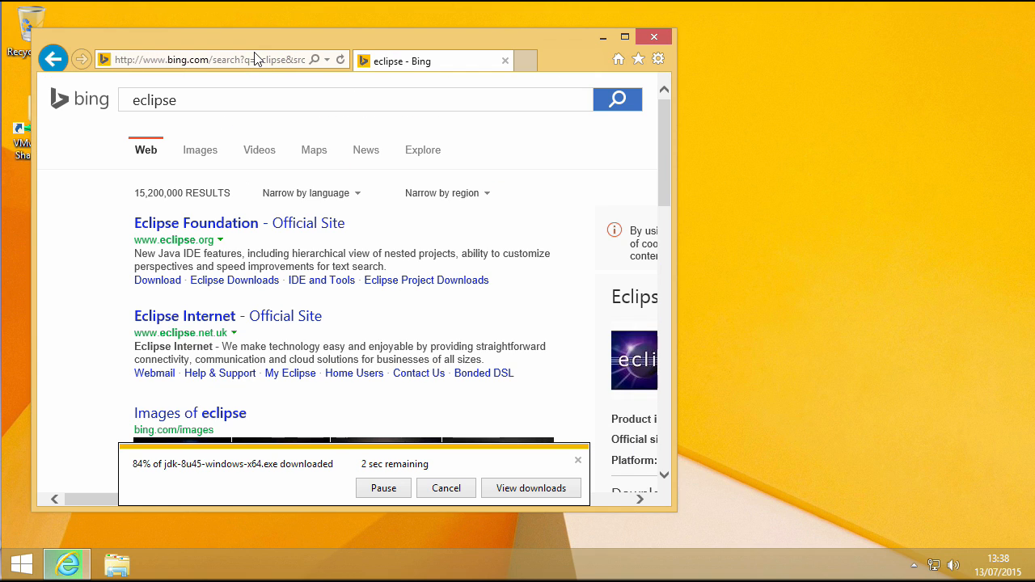
click(220, 225)
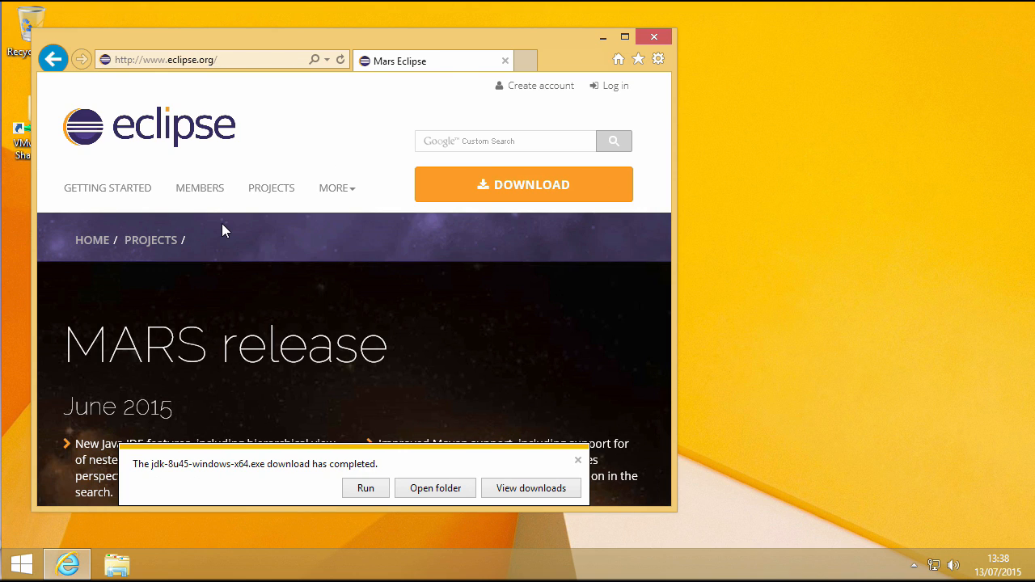
click(515, 190)
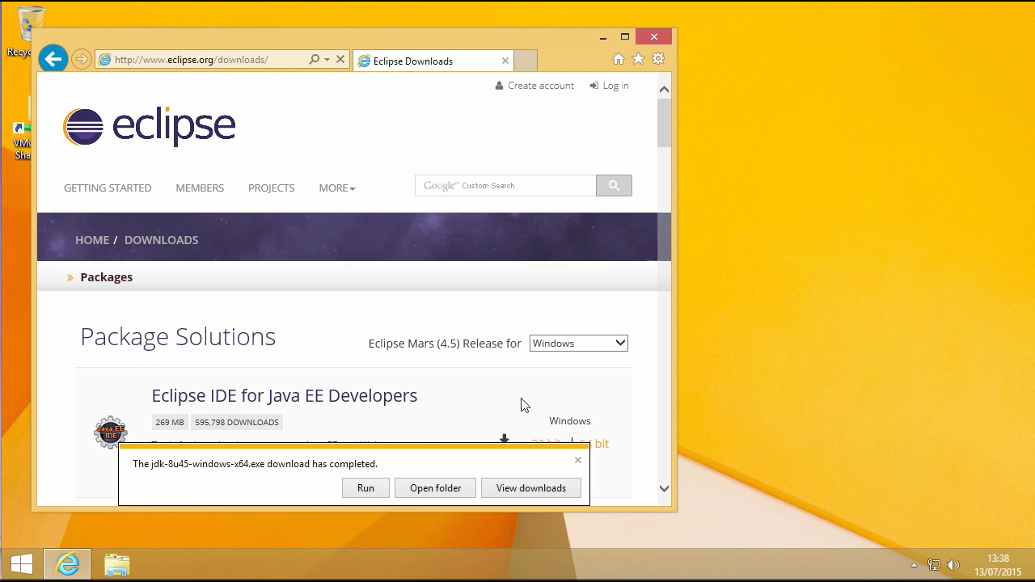
- Download the Windows 64 bit package of Eclipse IDE for Java EE Developers from the suggested mirror and save the zip
scroll(524, 405, down, 1)
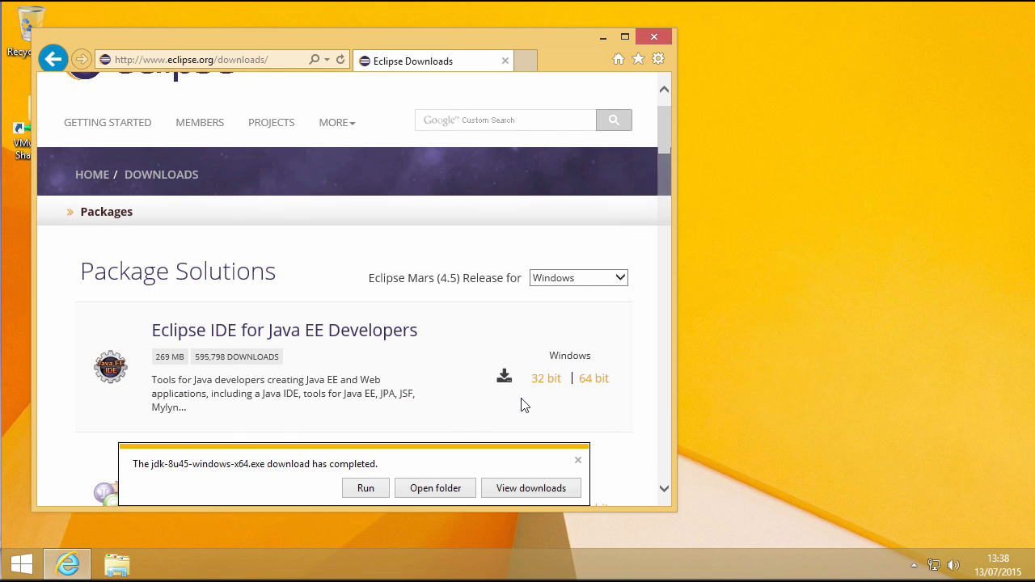
click(595, 380)
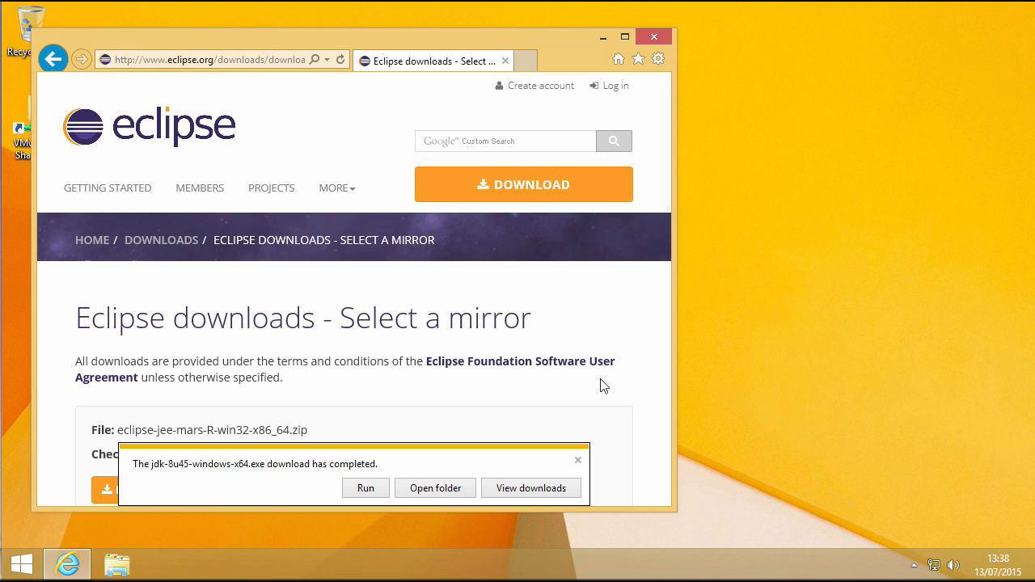
scroll(601, 383, down, 3)
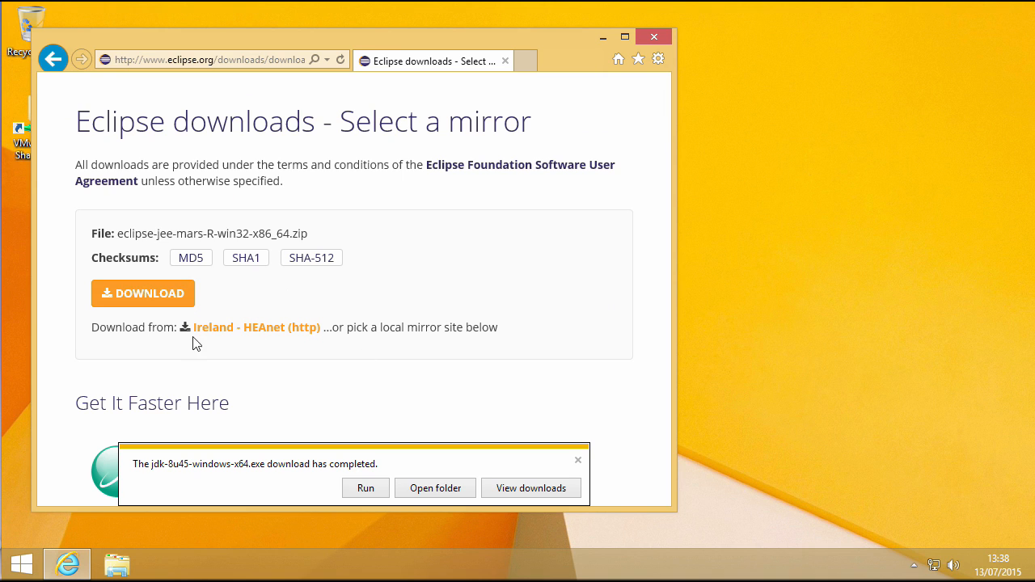
click(143, 297)
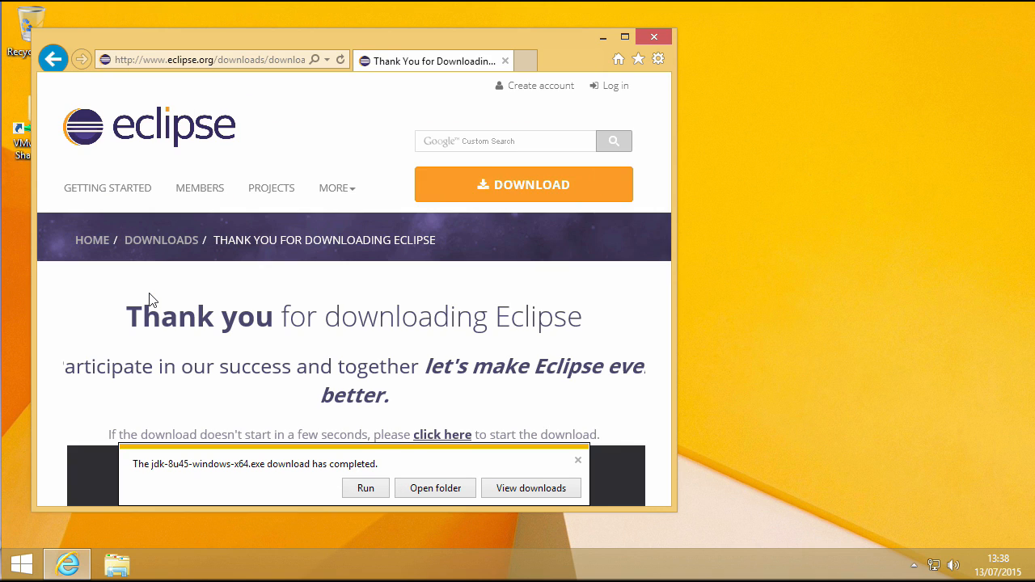
click(404, 300)
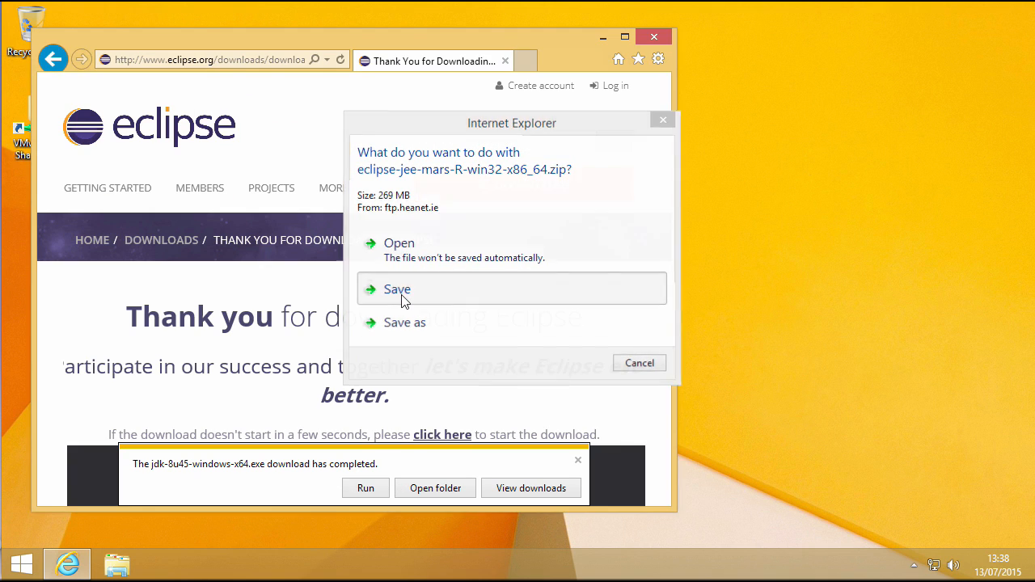
- Search the web for "nodejs" and open the official Node.js site
click(215, 58)
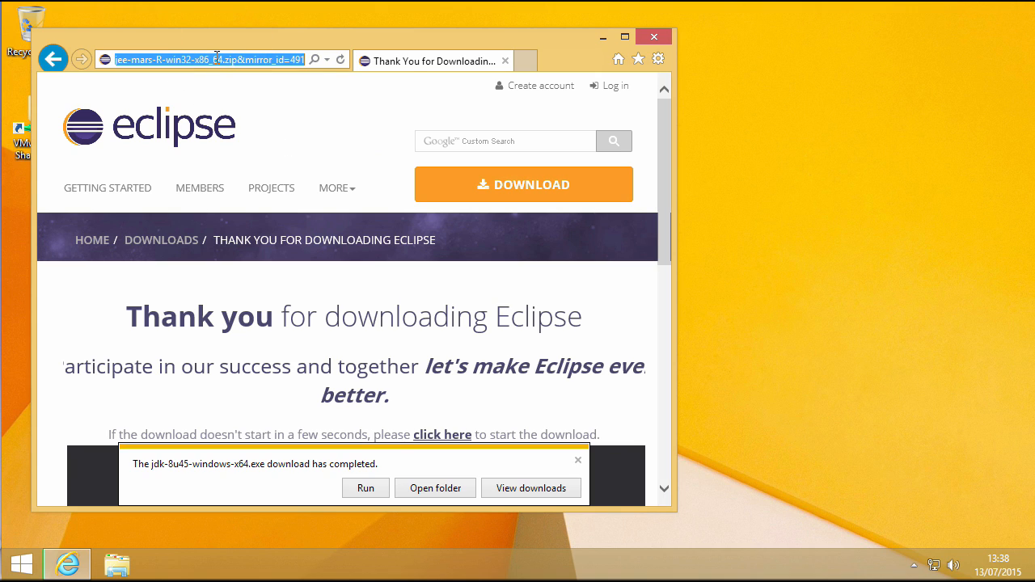
text(nodejs)
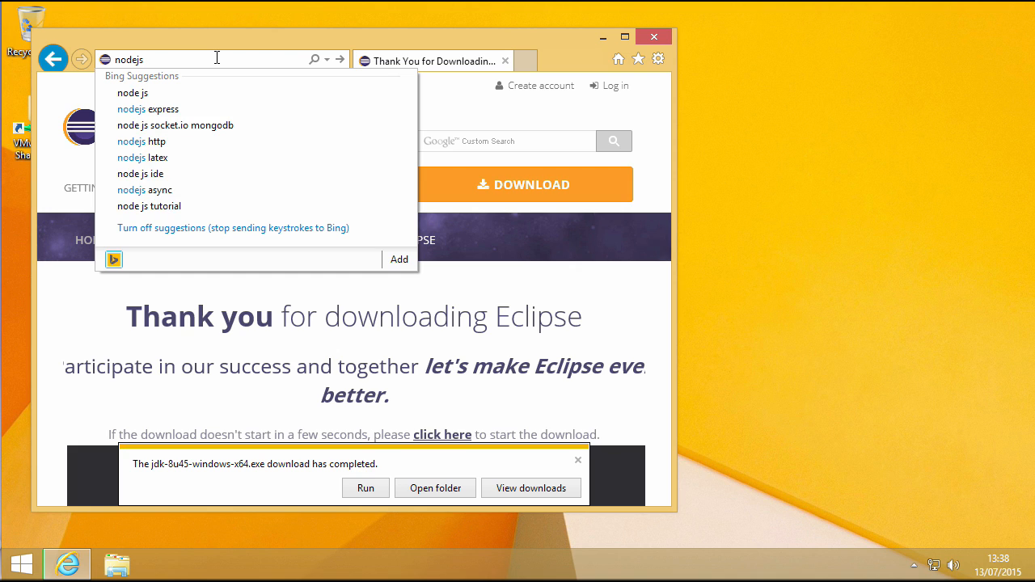
key(Return)
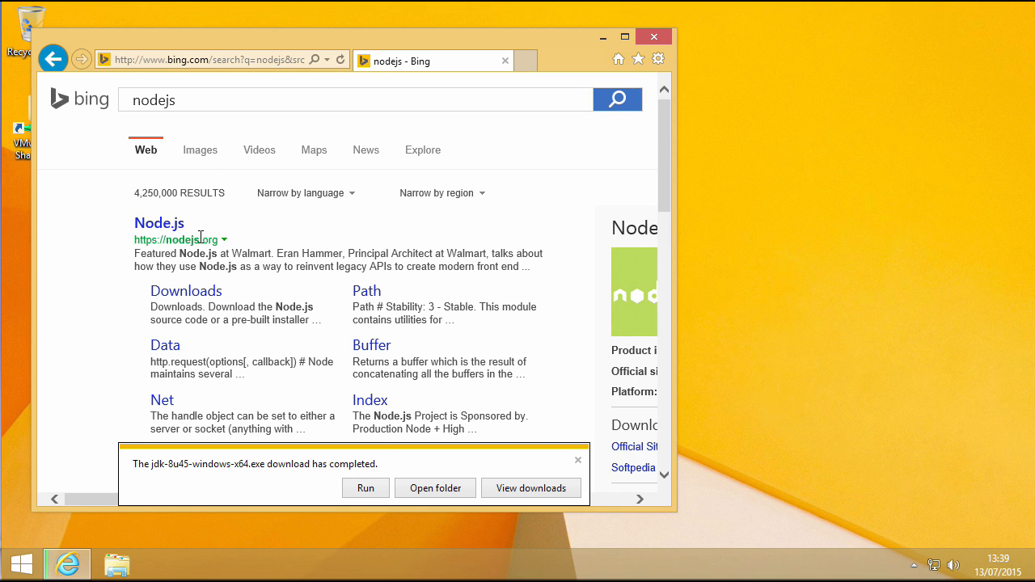
click(162, 227)
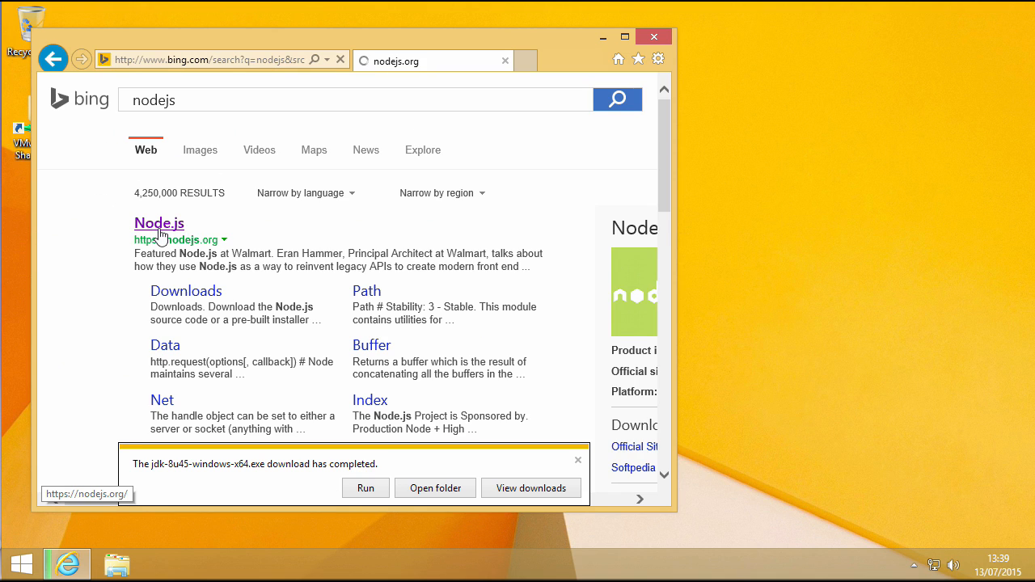
- Download the Node.js v0.12.7 installer from the home page and save node-v0.12.7-x64.msi
scroll(655, 194, down, 2)
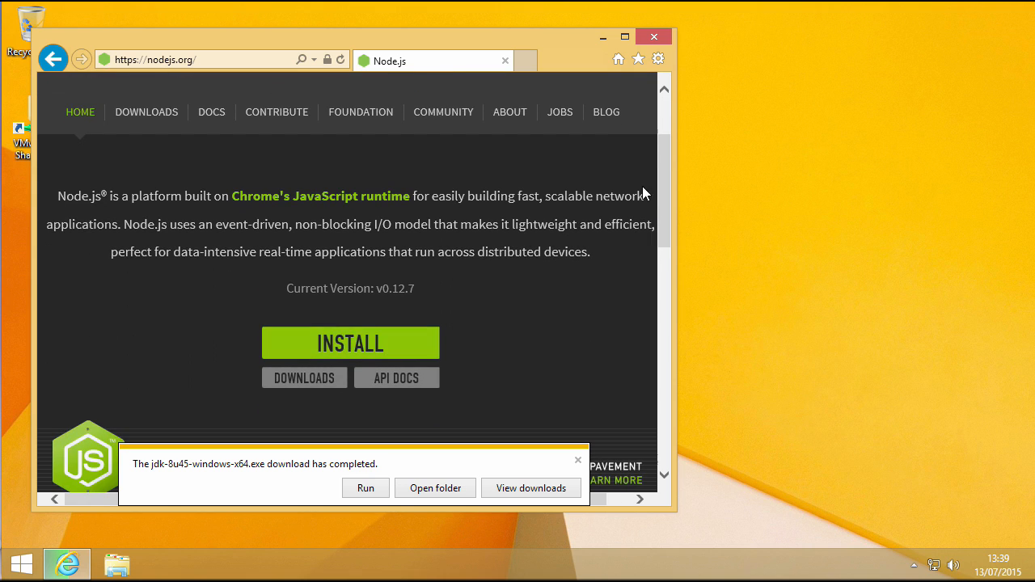
click(343, 346)
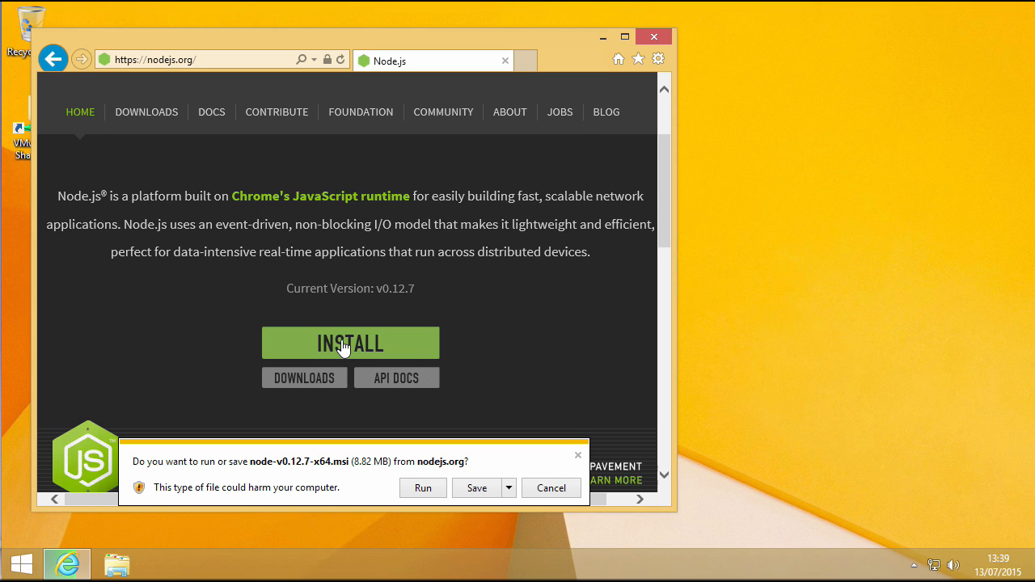
click(477, 494)
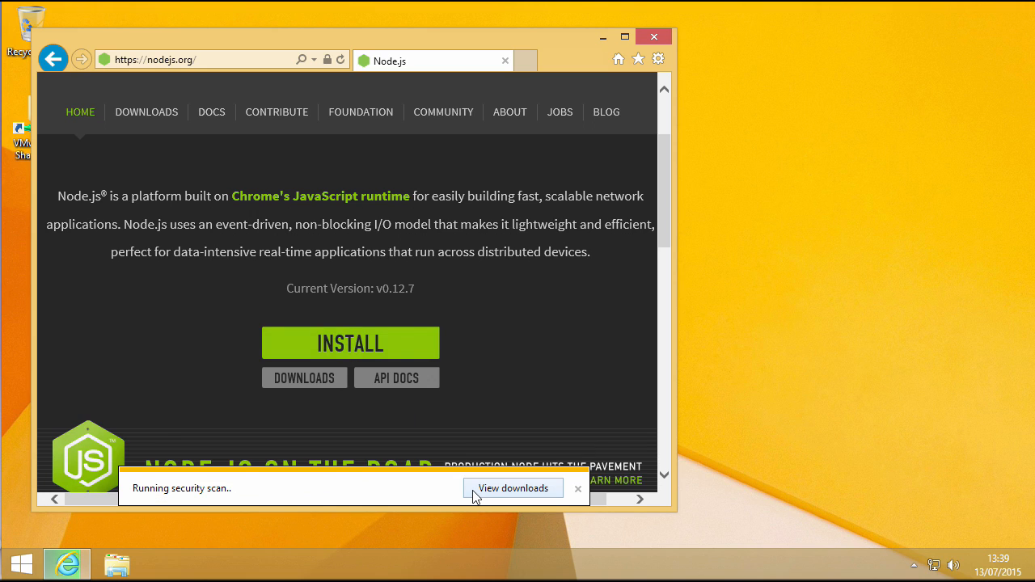
- Search the web for "cloudfoundry CLI" and open the cloudfoundry/cli Releases page on GitHub
click(209, 62)
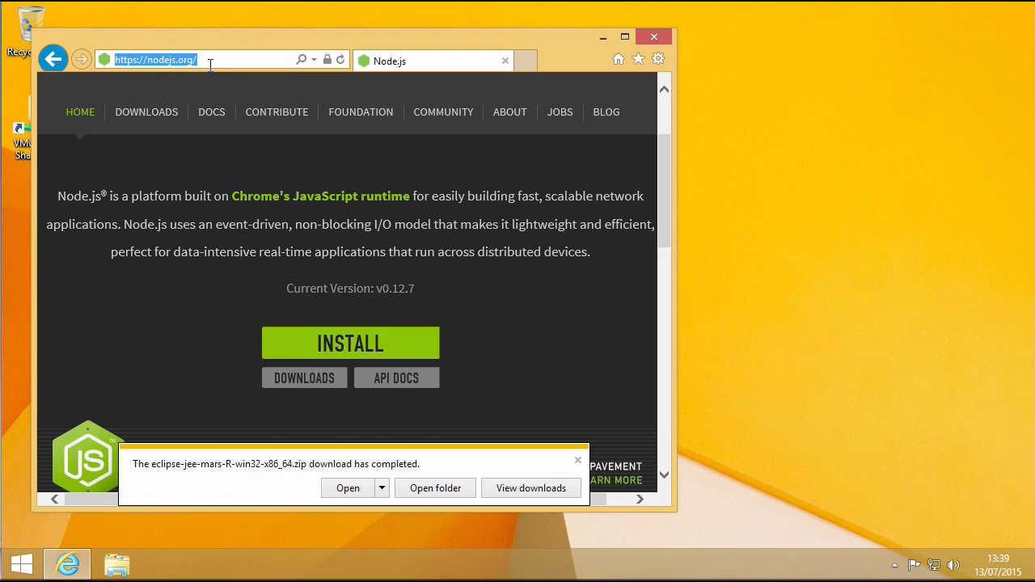
text(cloudfoundry)
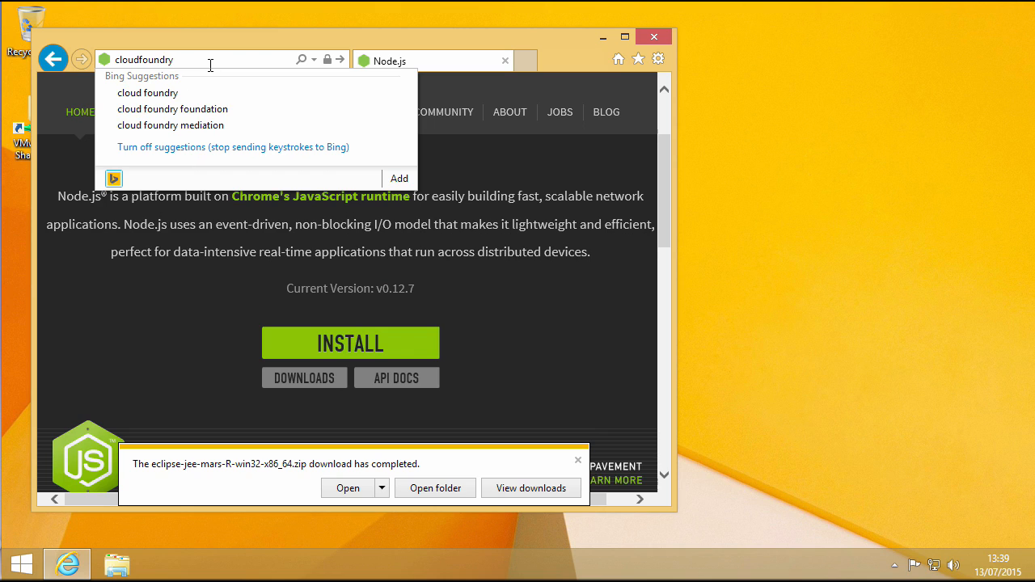
text( CLI)
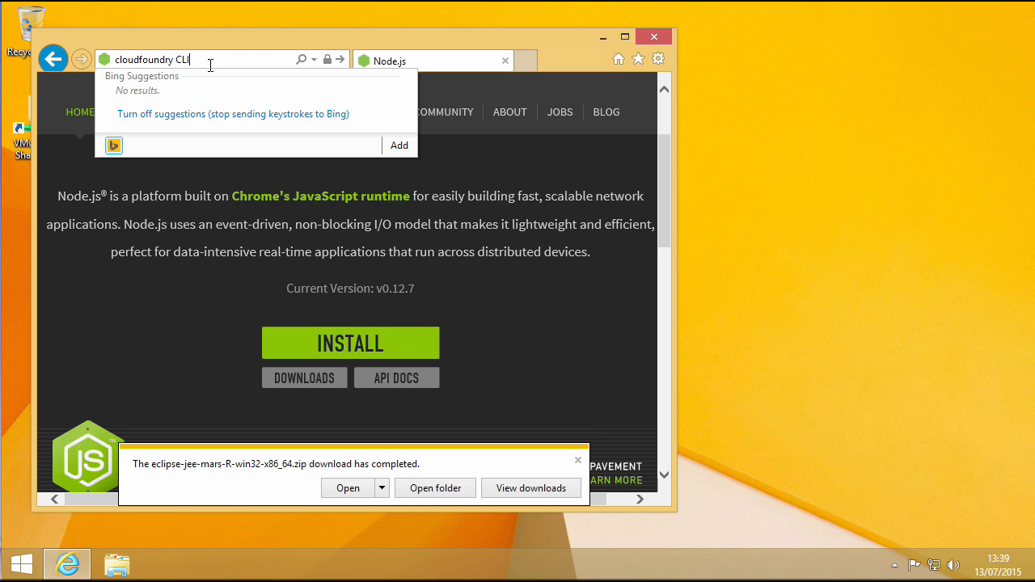
key(Return)
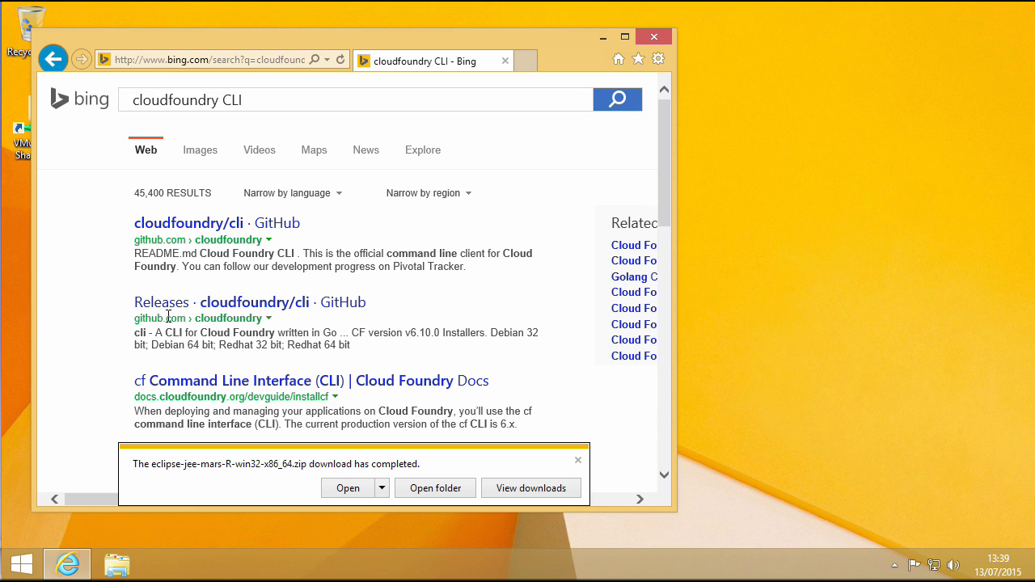
click(146, 309)
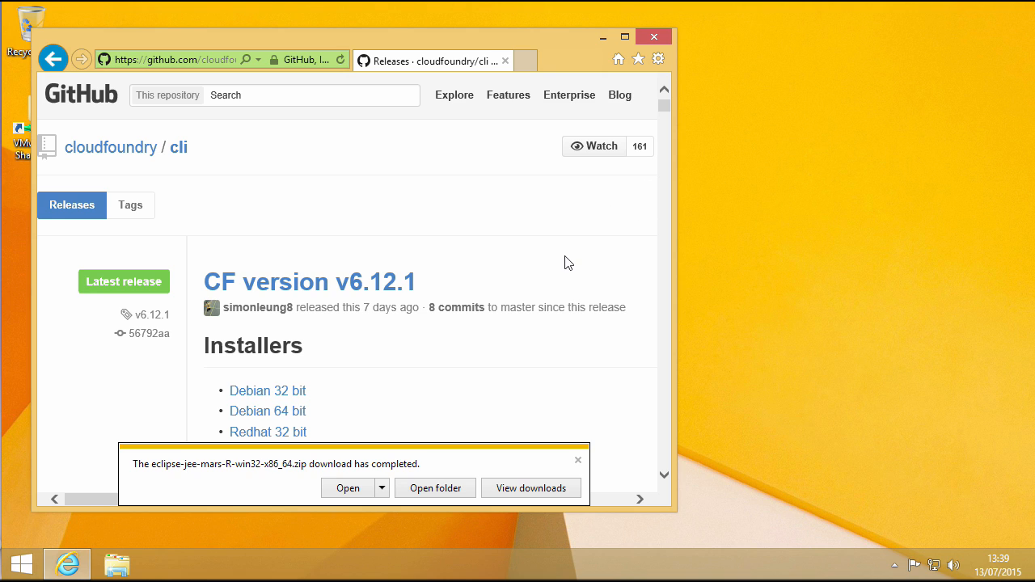
- Download the Windows 64 bit installer of CF version v6.12.1 and save installer-windows-amd64.zip
scroll(566, 263, down, 4)
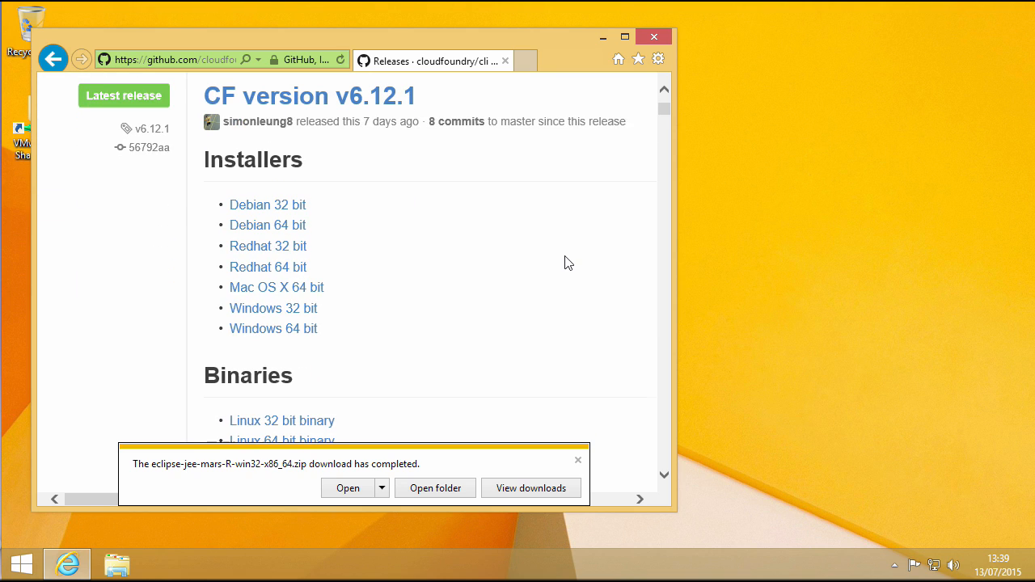
click(293, 334)
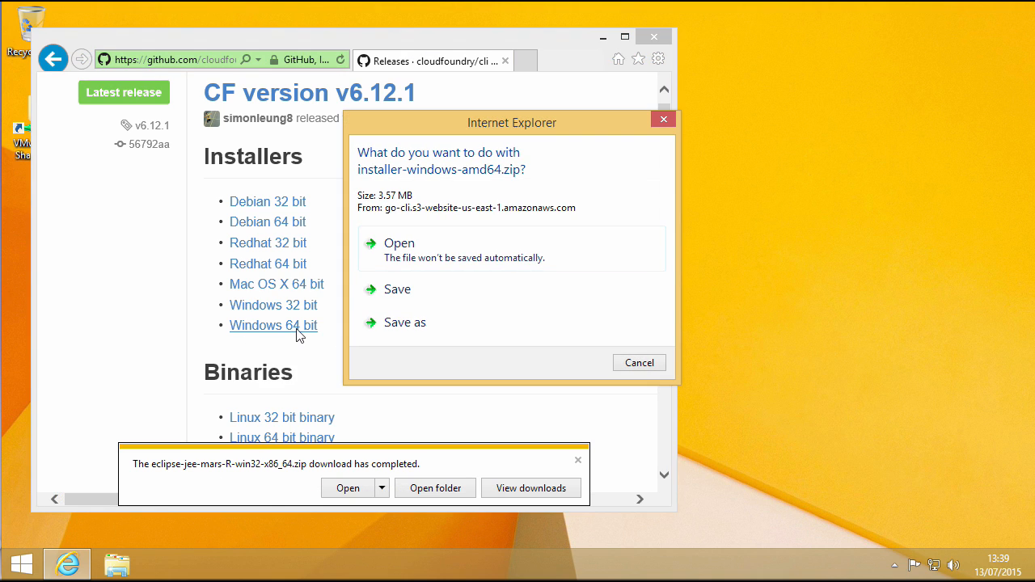
click(394, 290)
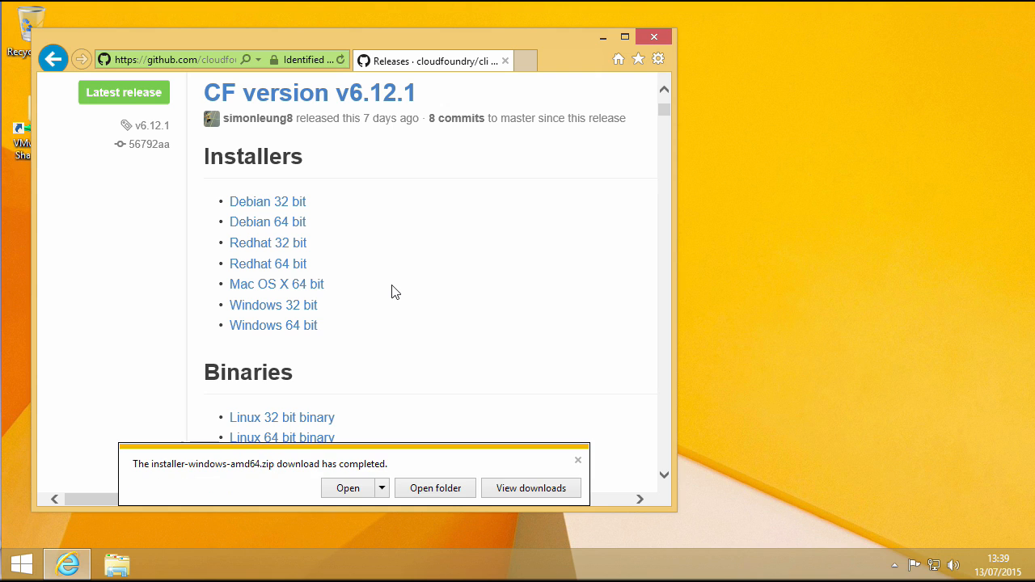
- Run the downloaded JDK installer and install Java SE Development Kit 8 Update 45 (64-bit) with the default features and location
click(527, 490)
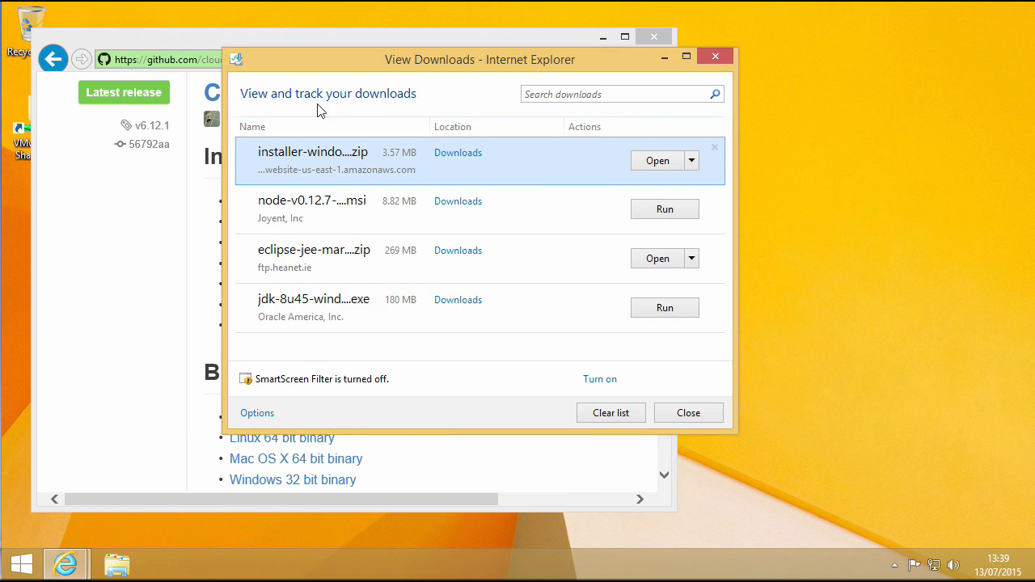
click(674, 309)
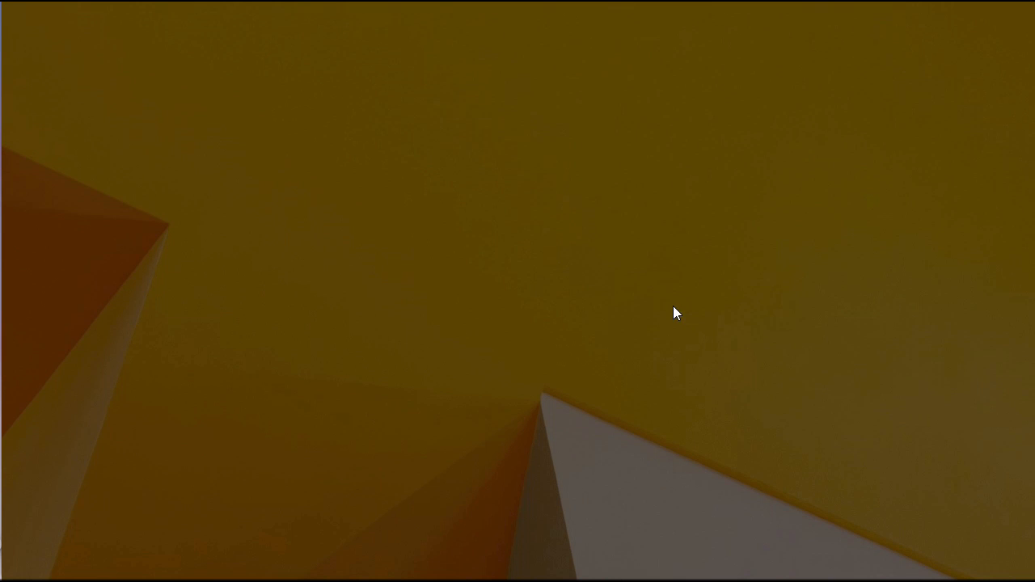
click(593, 313)
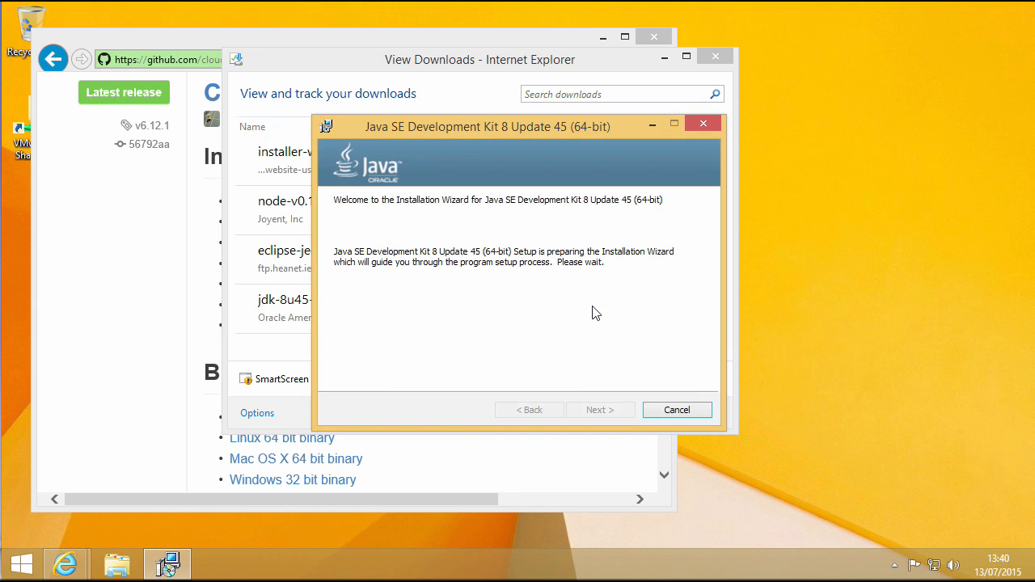
click(586, 413)
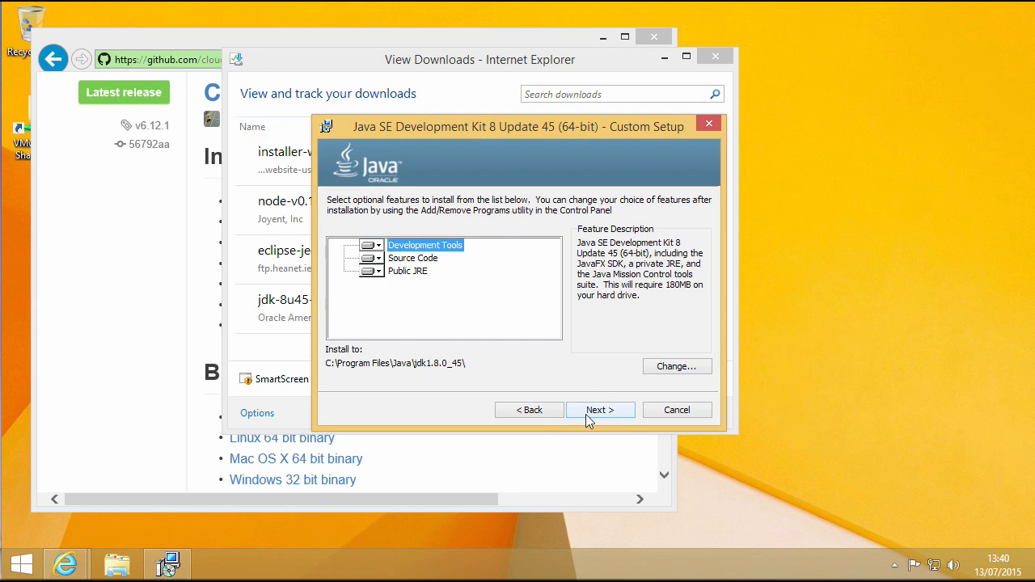
click(586, 414)
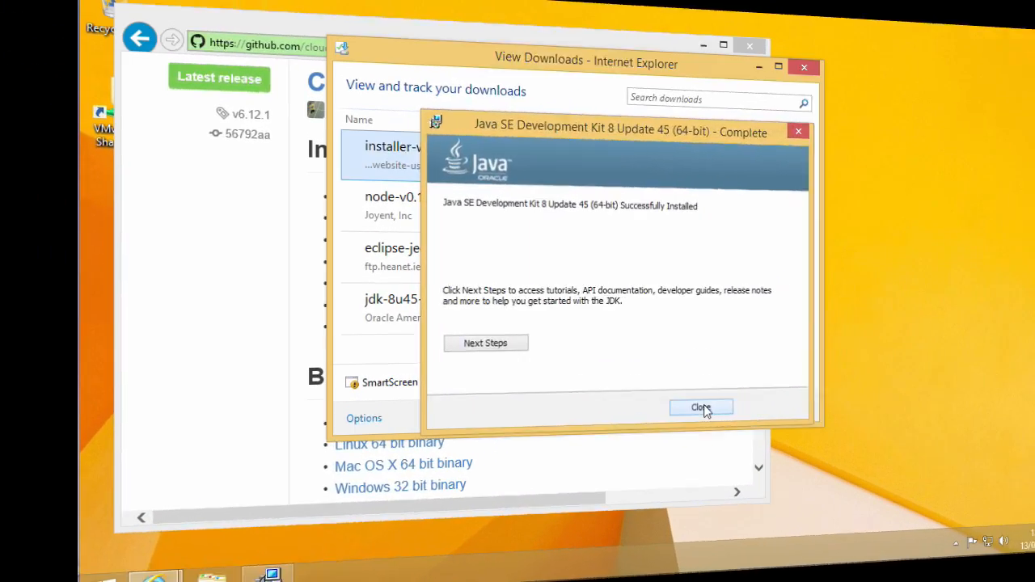
click(697, 408)
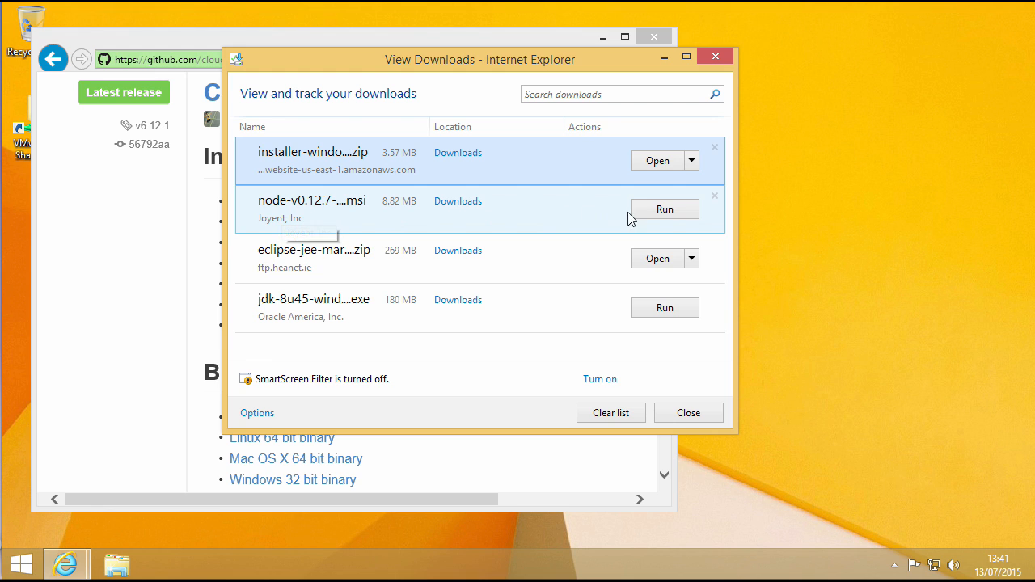
- Run the downloaded node-v0.12.7 installer, accept the license agreement and install Node.js to C:\Program Files\nodejs\ with the default options
click(656, 212)
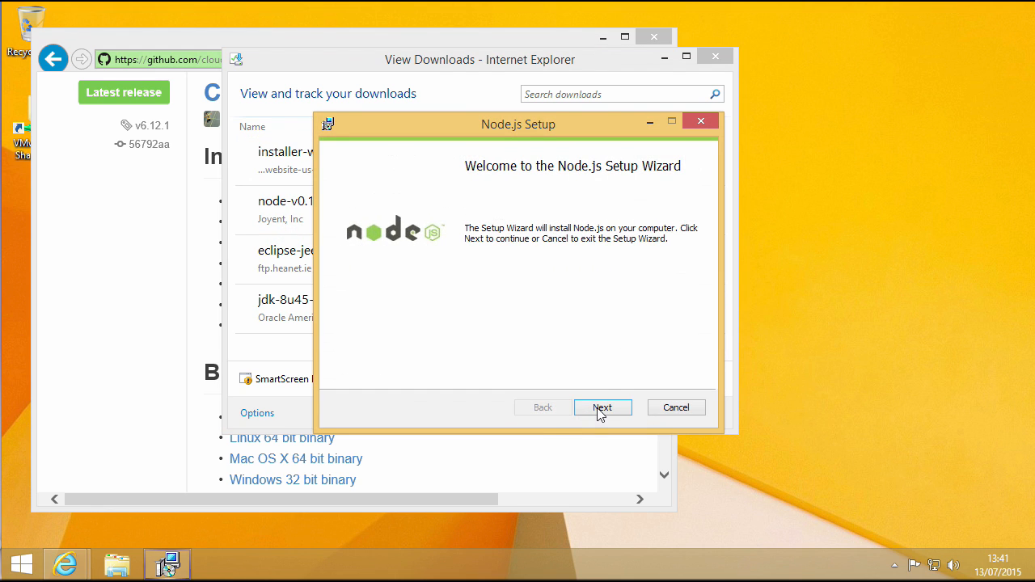
click(600, 409)
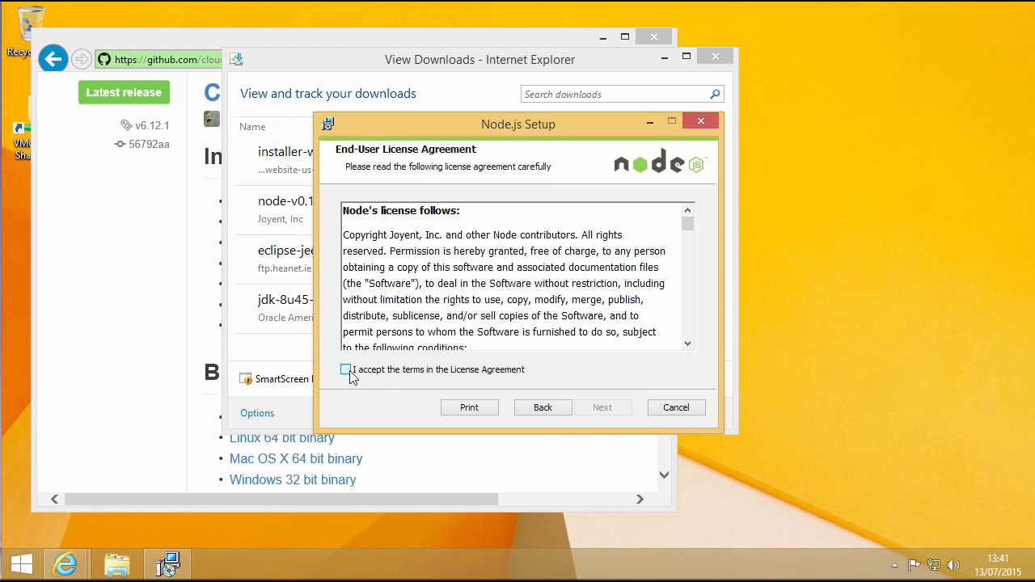
click(348, 370)
click(600, 409)
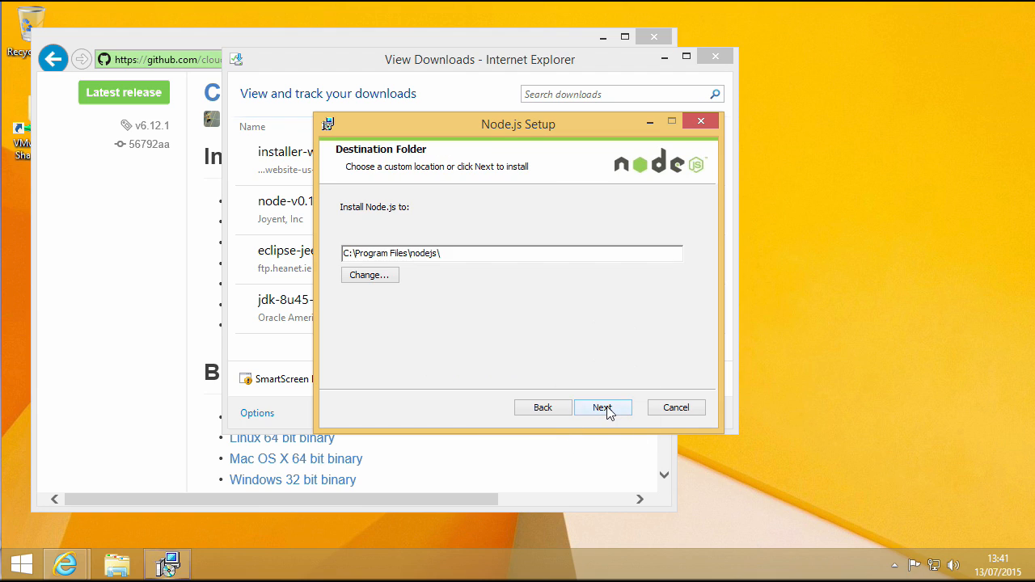
click(607, 409)
click(608, 409)
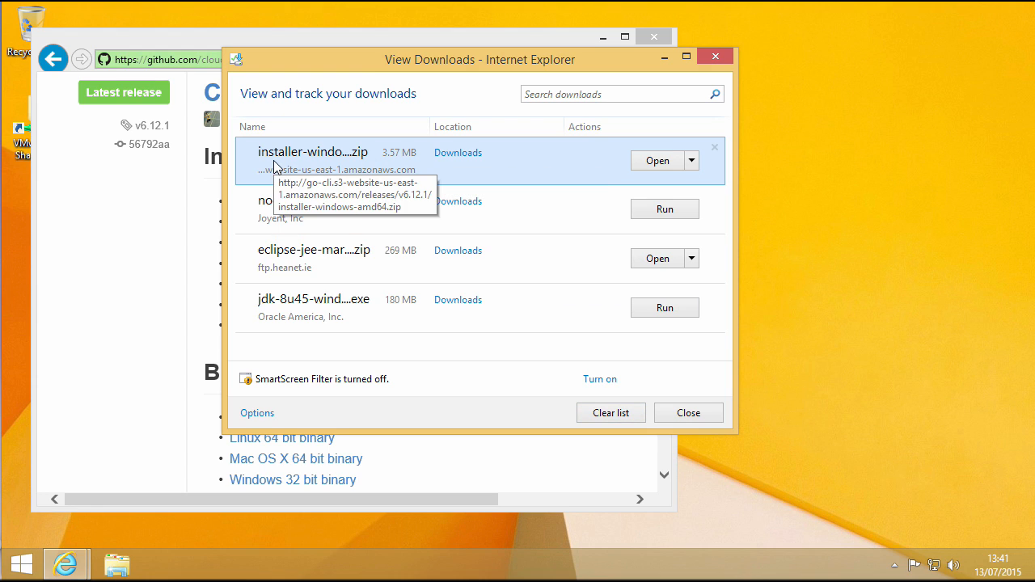
- Open the installer-windows-amd64 archive in the Downloads folder and launch cf_installer, allowing it to make changes to the computer
click(449, 156)
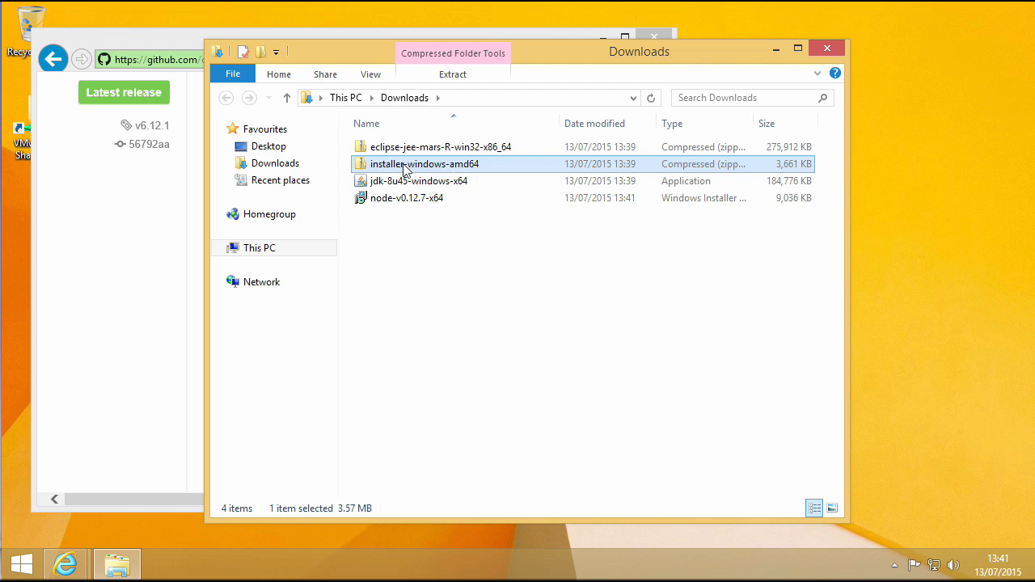
key(F2)
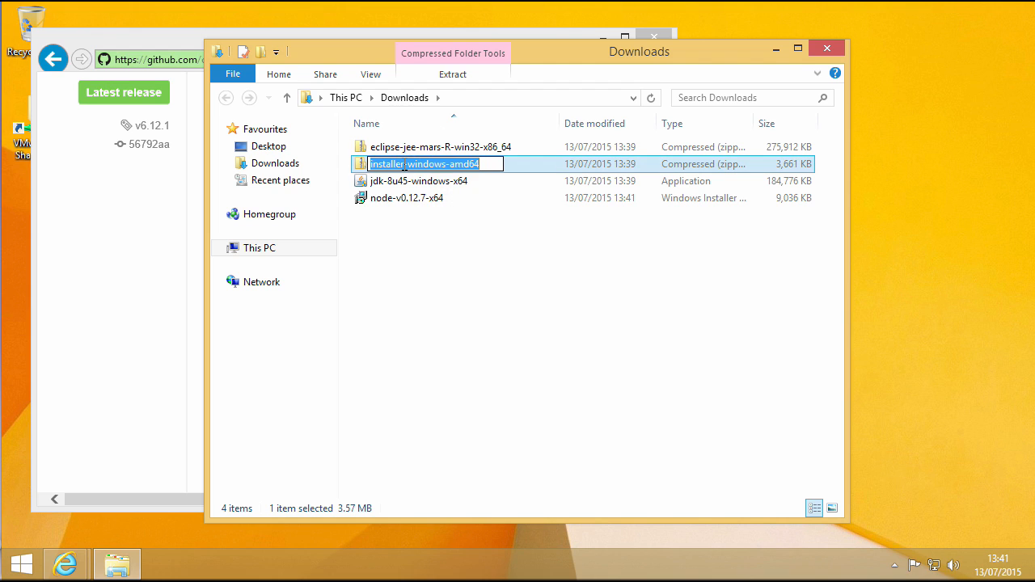
double_click(361, 165)
click(386, 154)
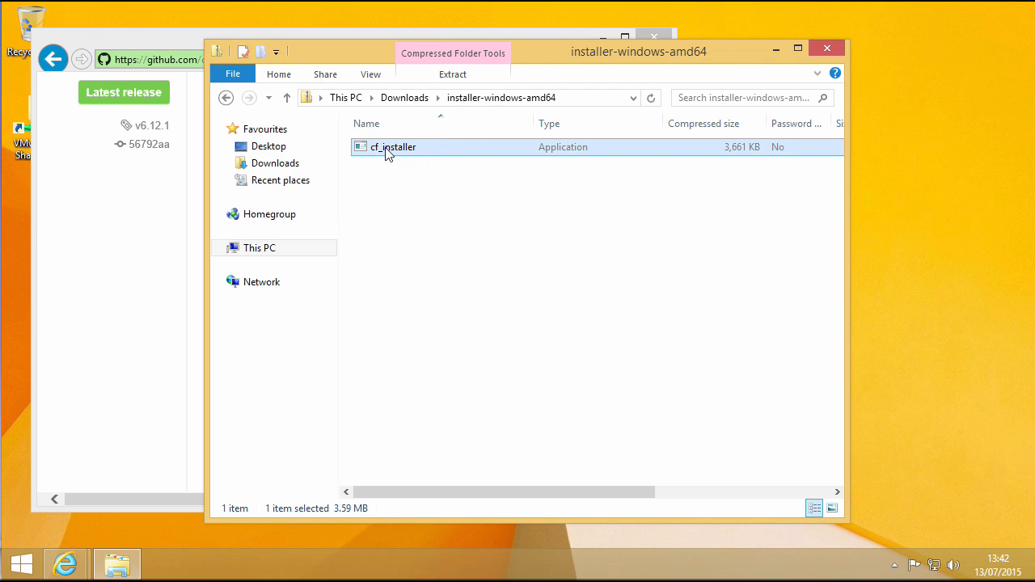
double_click(386, 147)
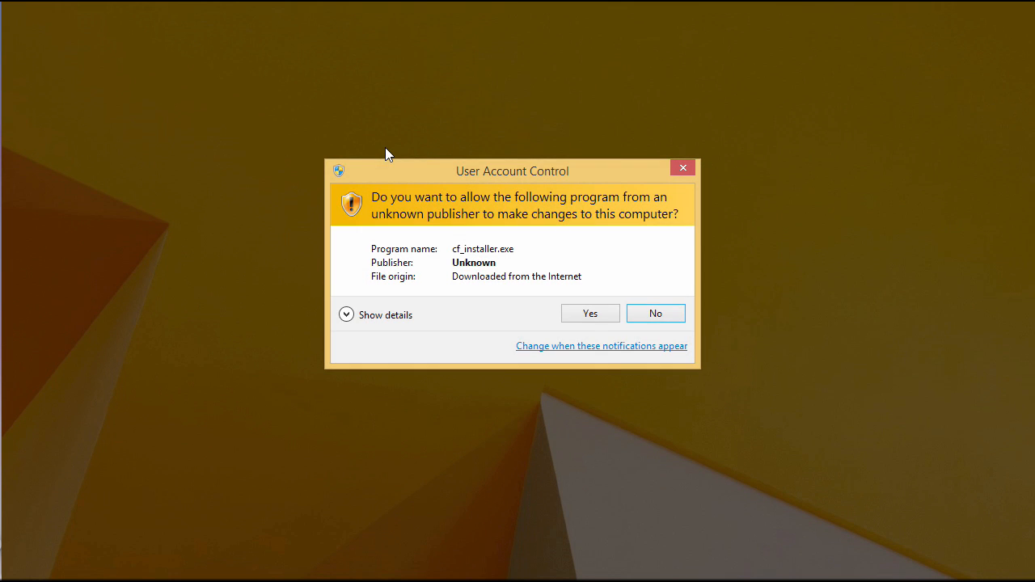
click(588, 321)
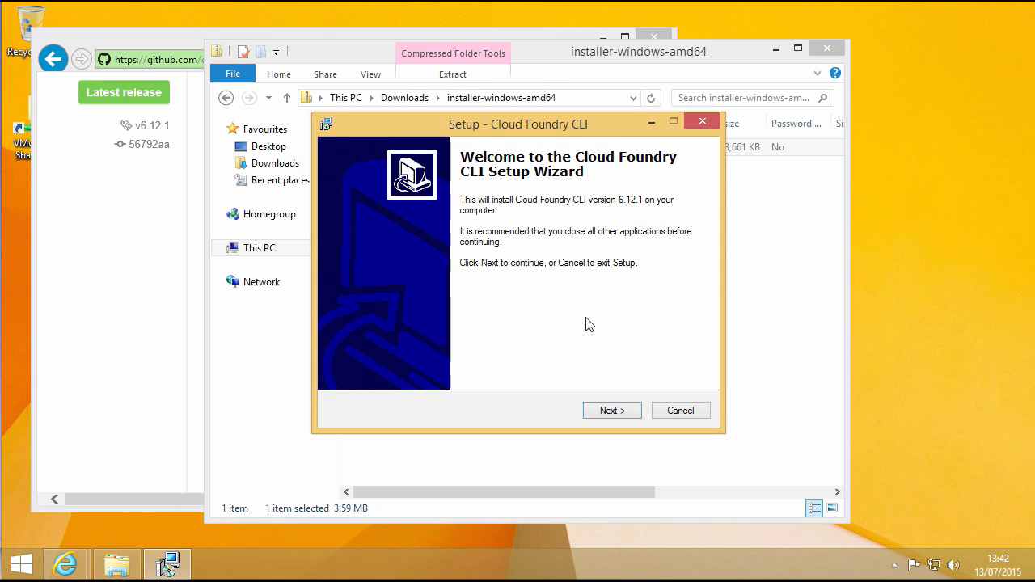
- Install Cloud Foundry CLI 6.12.1 to C:\Program Files (x86)\CloudFoundry and finish the setup wizard
click(611, 411)
click(611, 410)
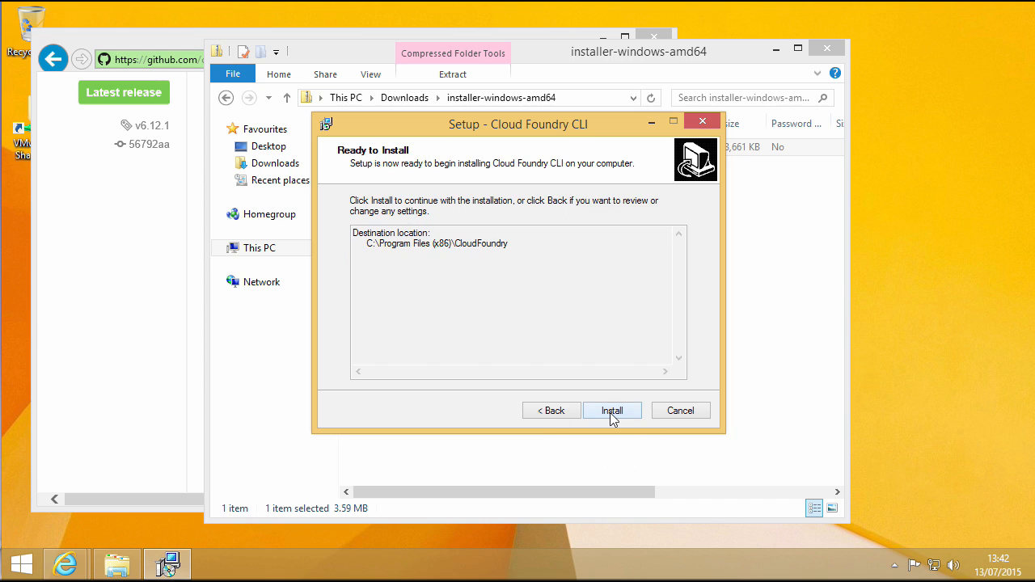
click(611, 411)
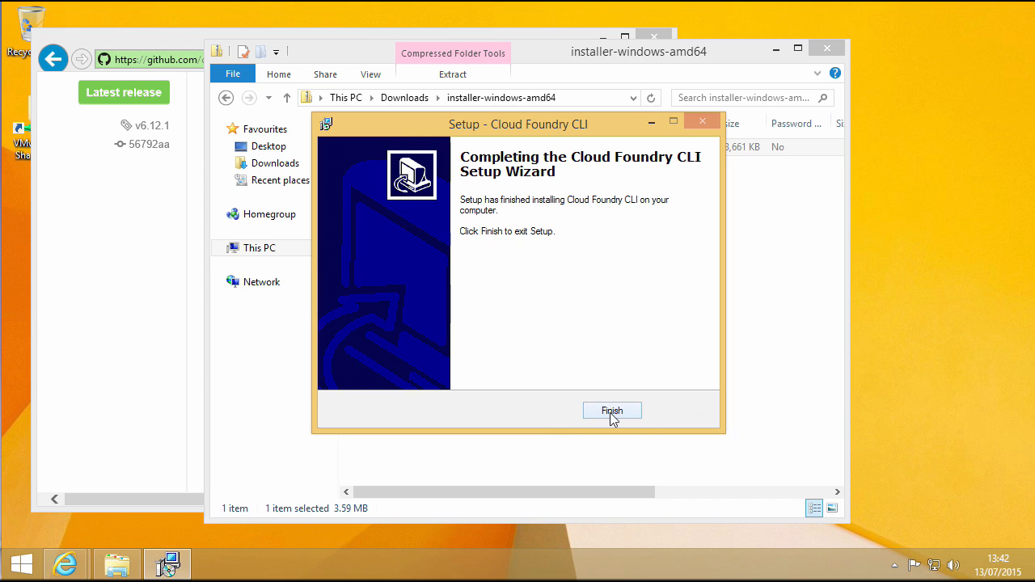
click(613, 412)
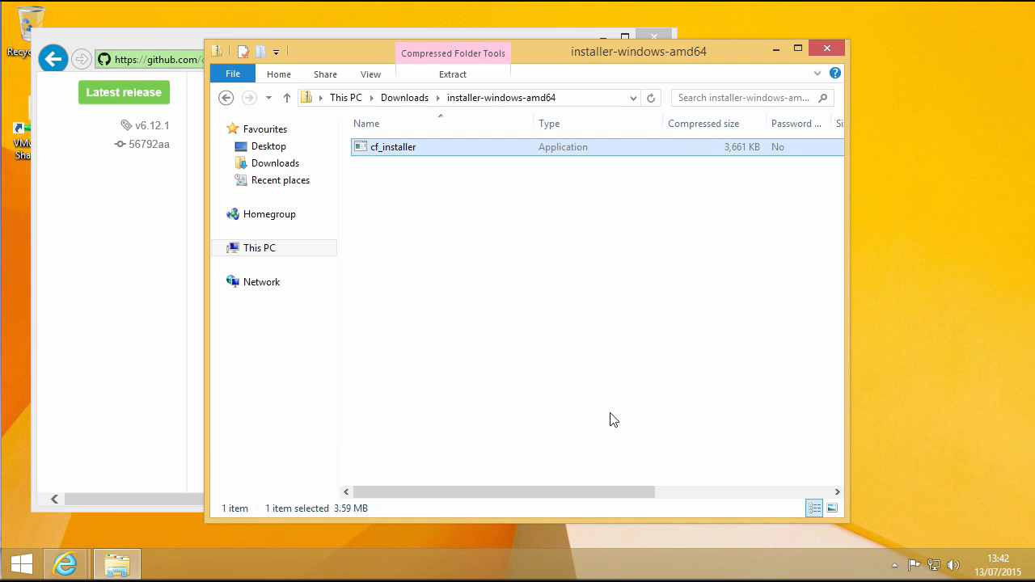
- Move the eclipse-jee-mars-R-win32-x86_64 archive from Downloads to Local Disk (C:), granting administrator permission
click(404, 99)
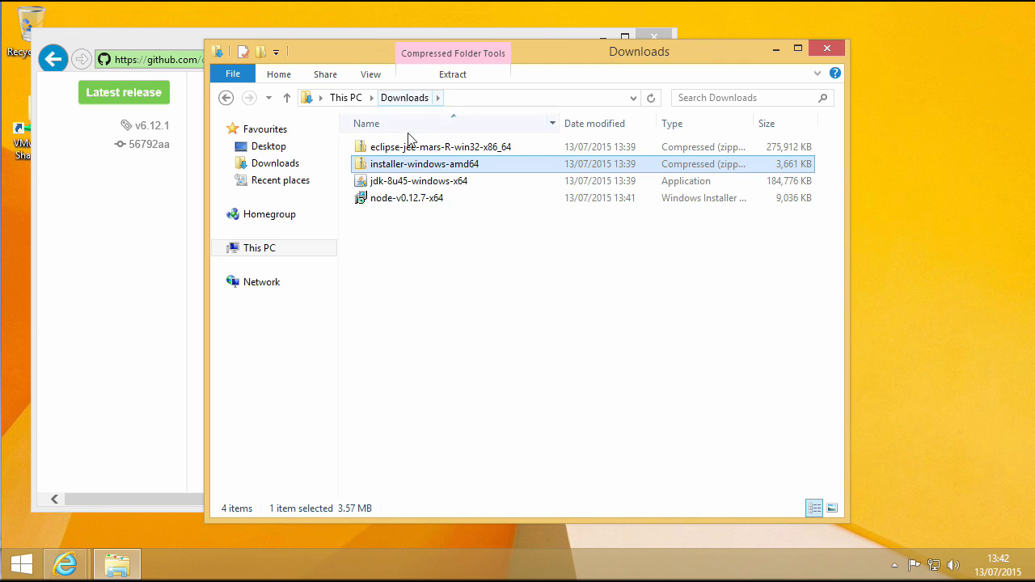
click(222, 248)
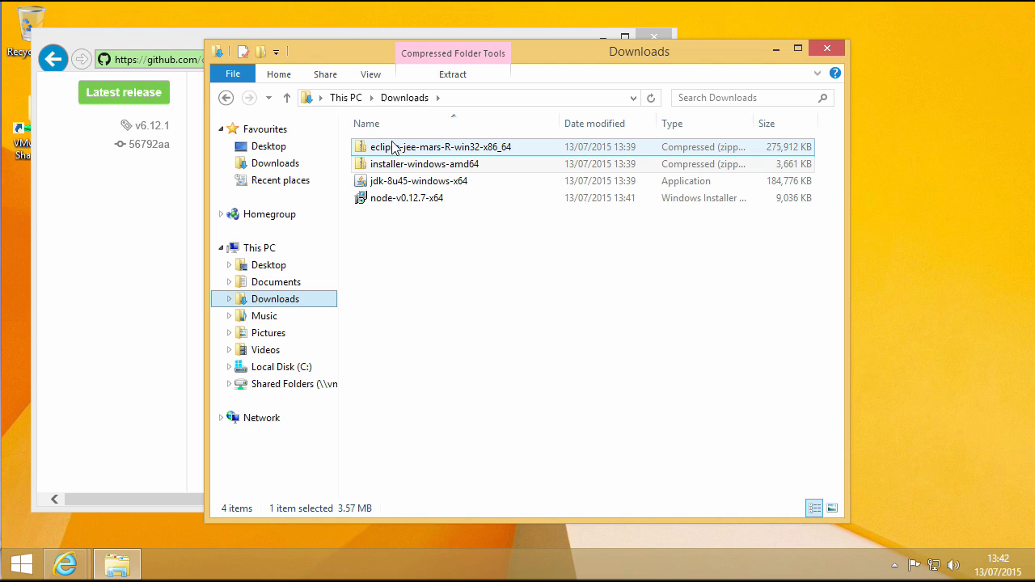
drag(385, 151, 273, 370)
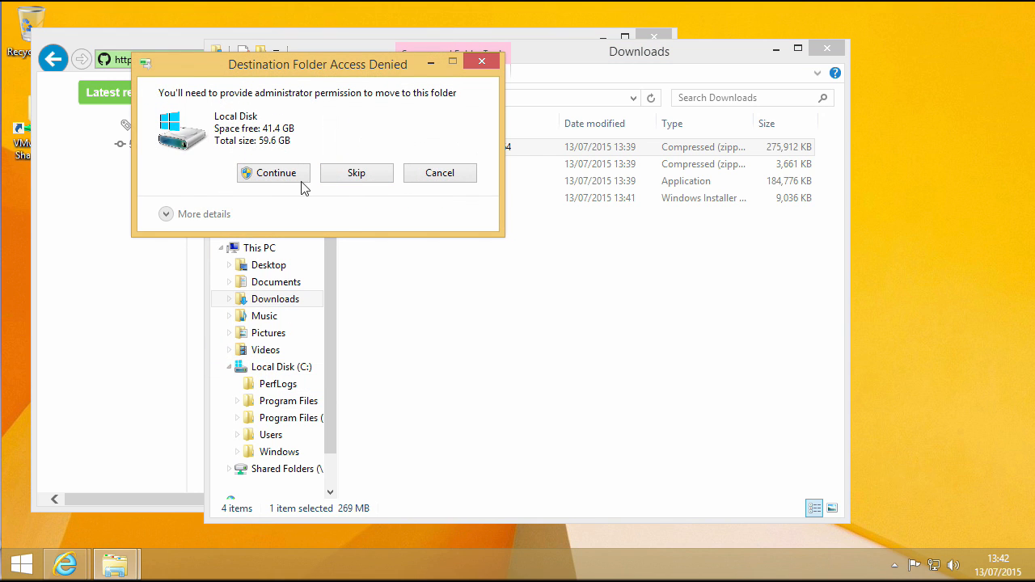
click(262, 178)
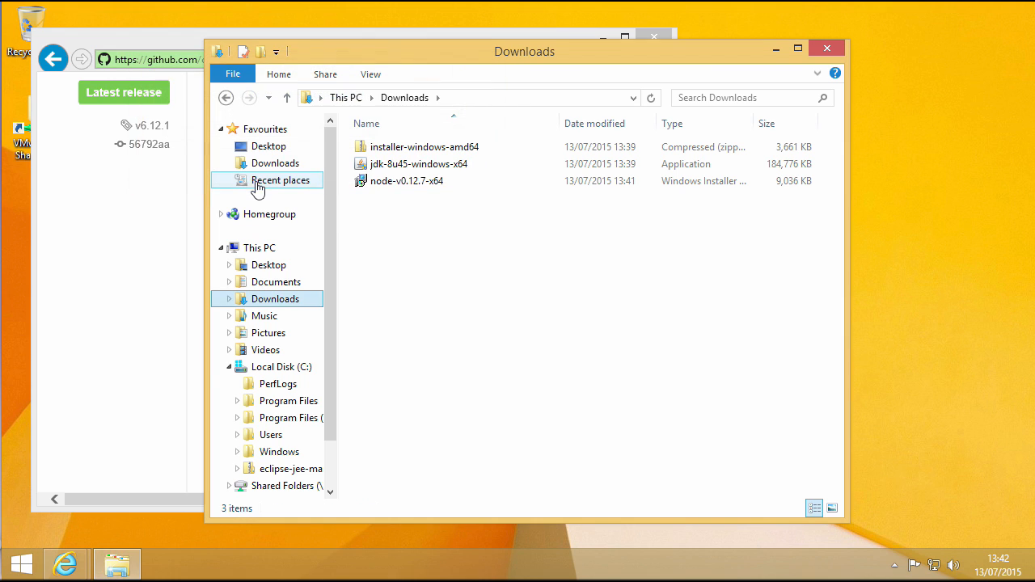
- Extract the eclipse-jee-mars-R-win32-x86_64 archive on Local Disk (C:) into the default destination folder of the same name
click(263, 368)
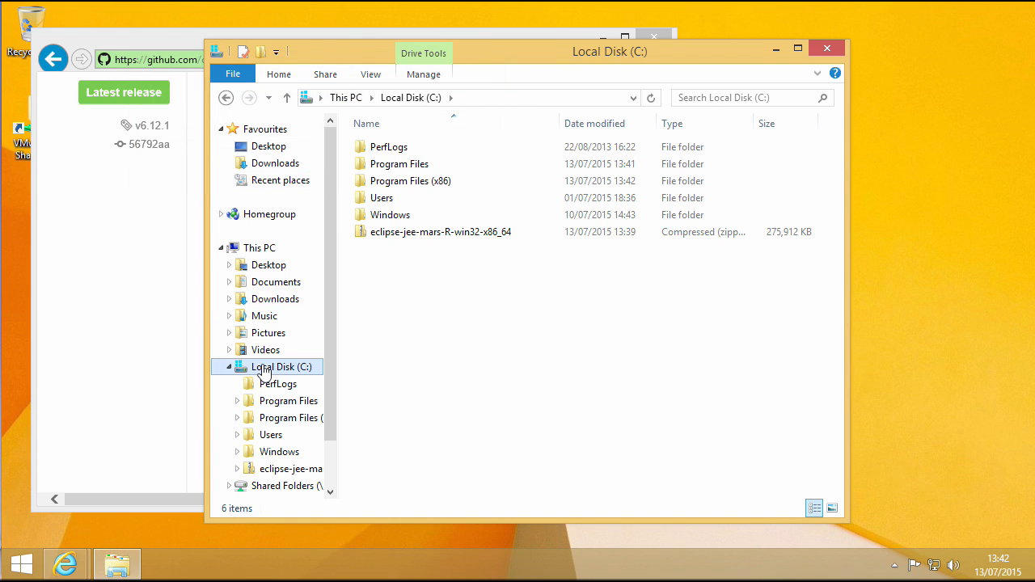
right_click(394, 234)
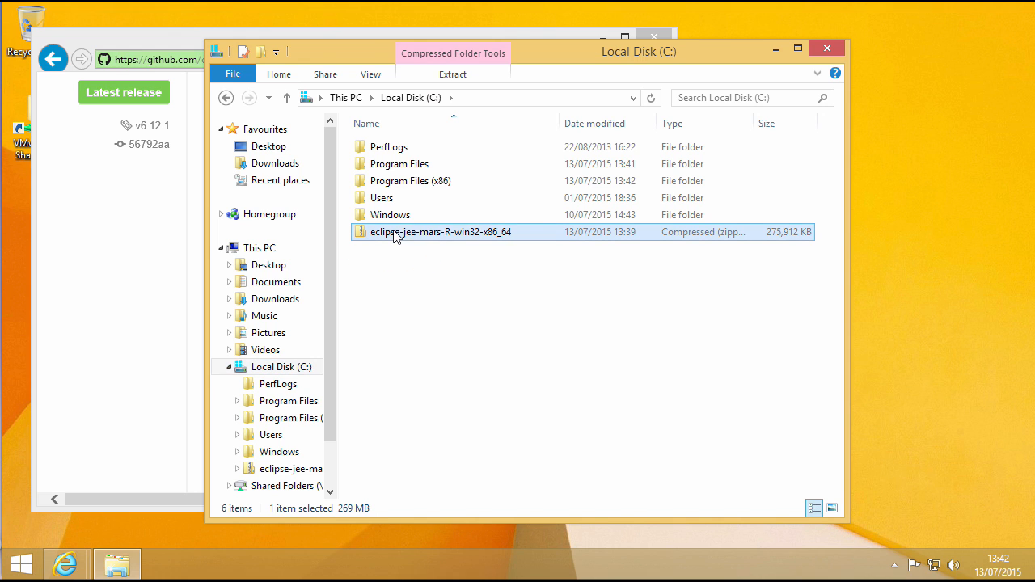
click(434, 291)
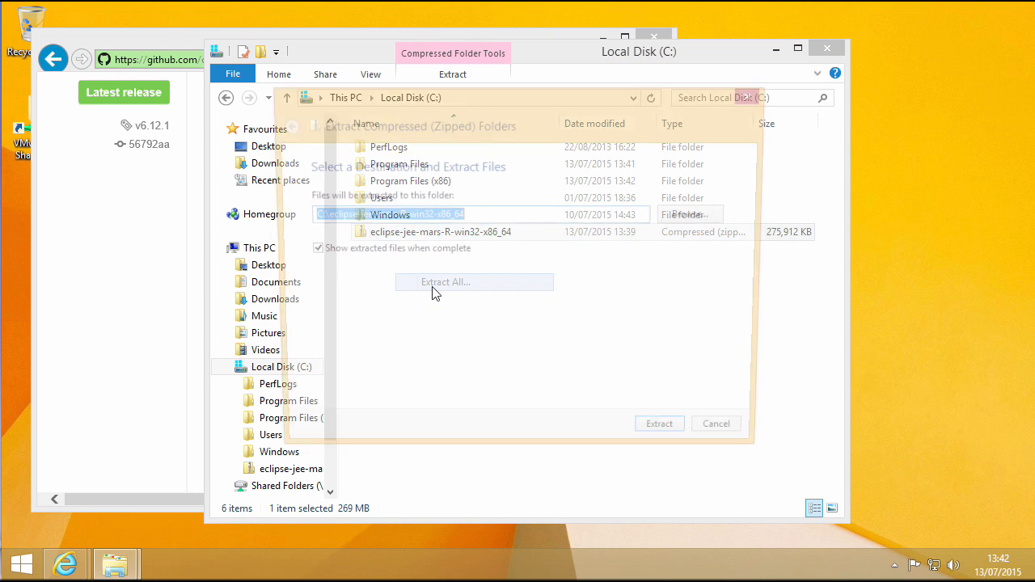
click(660, 443)
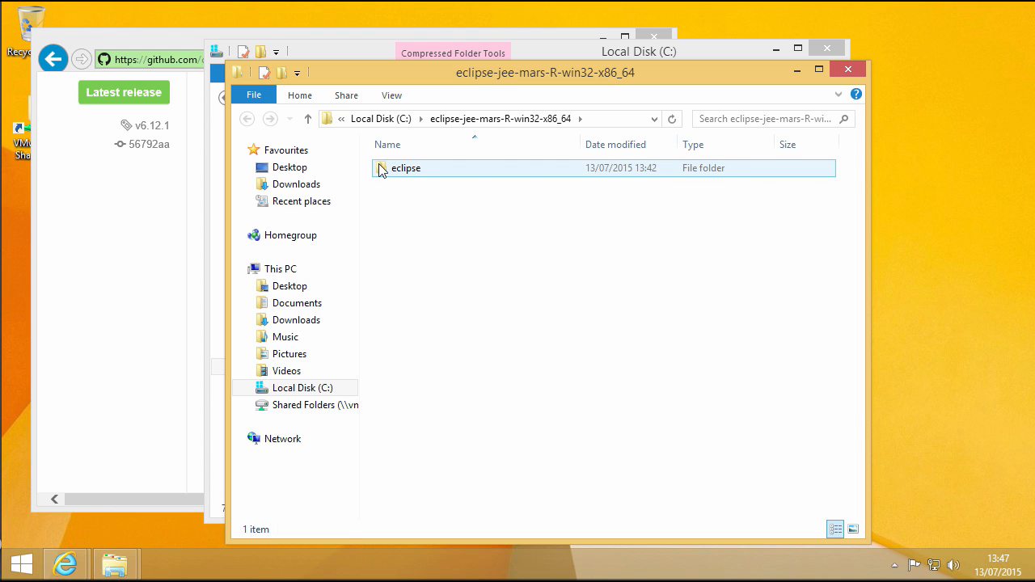
- Move the extracted eclipse folder into C:\Program Files and launch the eclipse application from there
drag(381, 170, 309, 211)
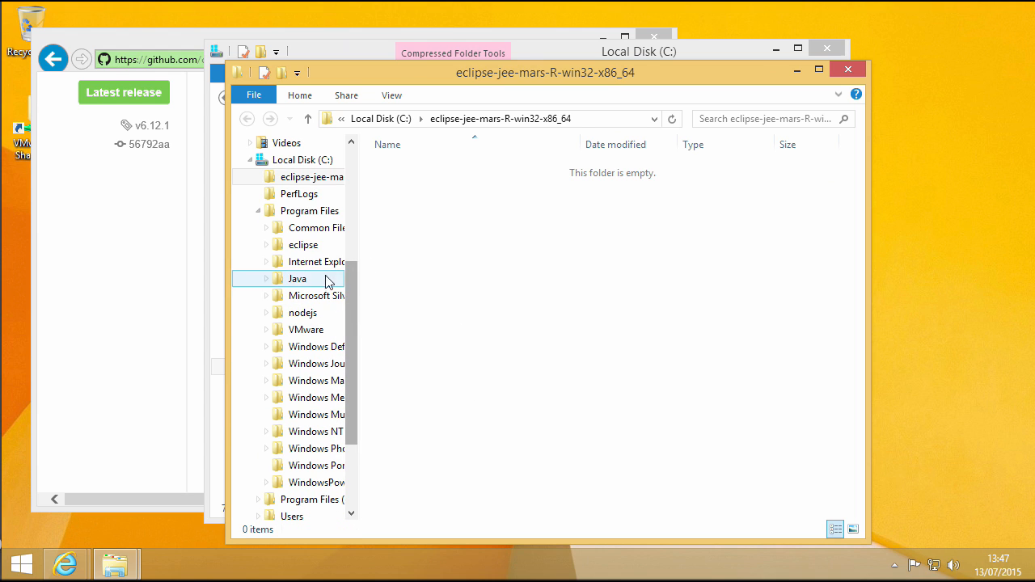
click(292, 246)
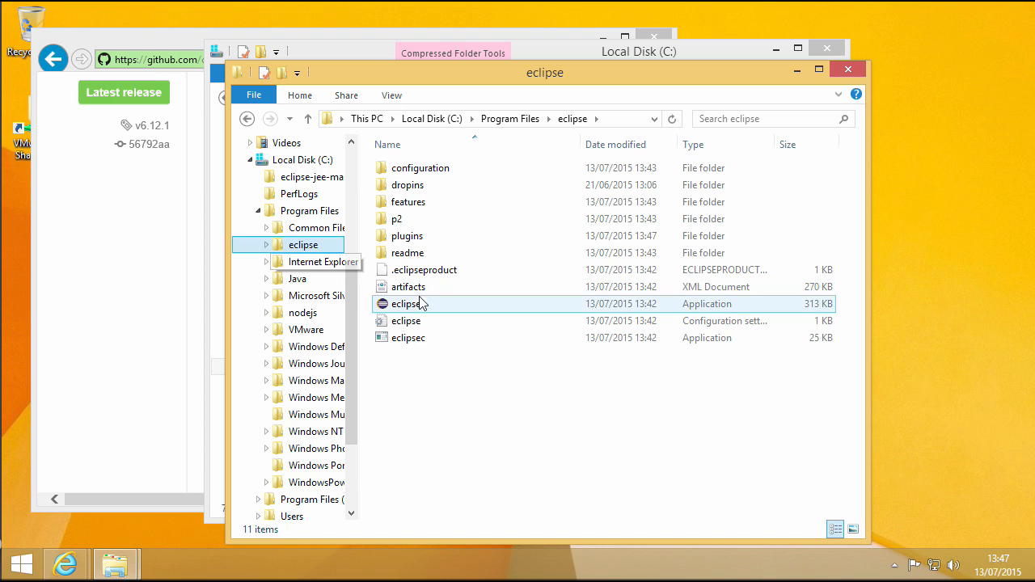
double_click(404, 307)
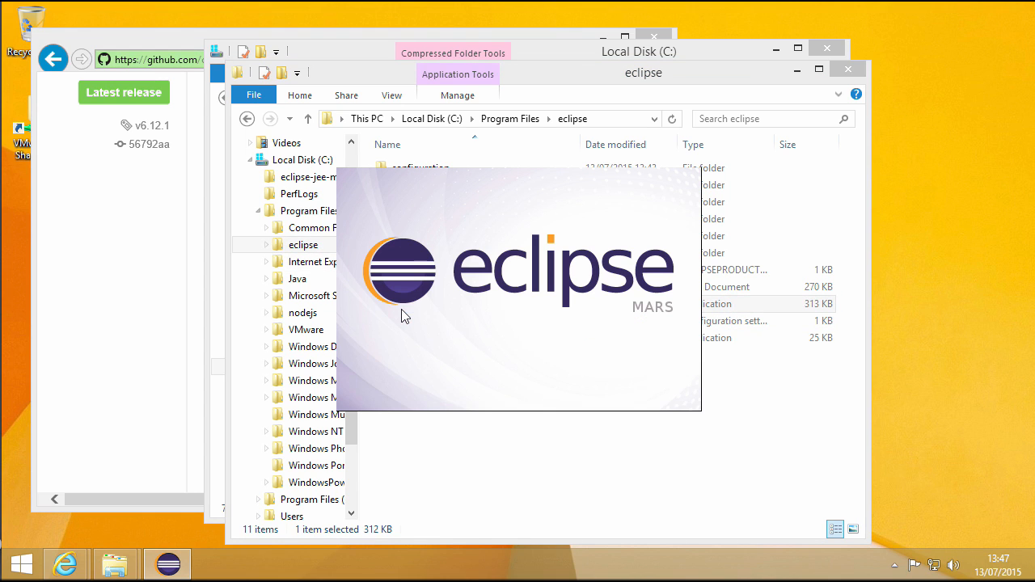
- Close the browser and delete the eclipse-jee-mars-R-win32-x86_64 archive and its extracted folder from Local Disk (C:)
click(123, 305)
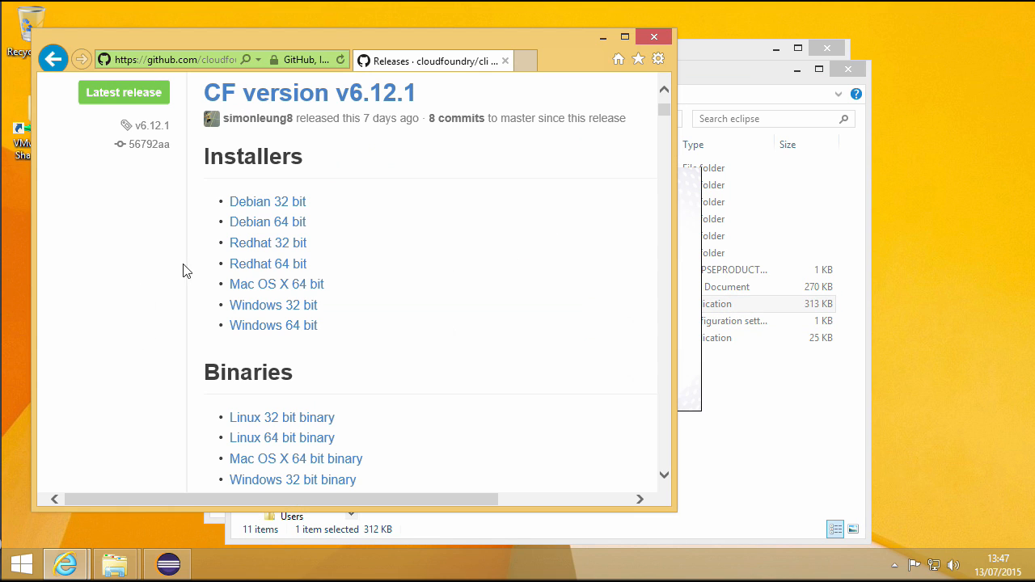
click(658, 41)
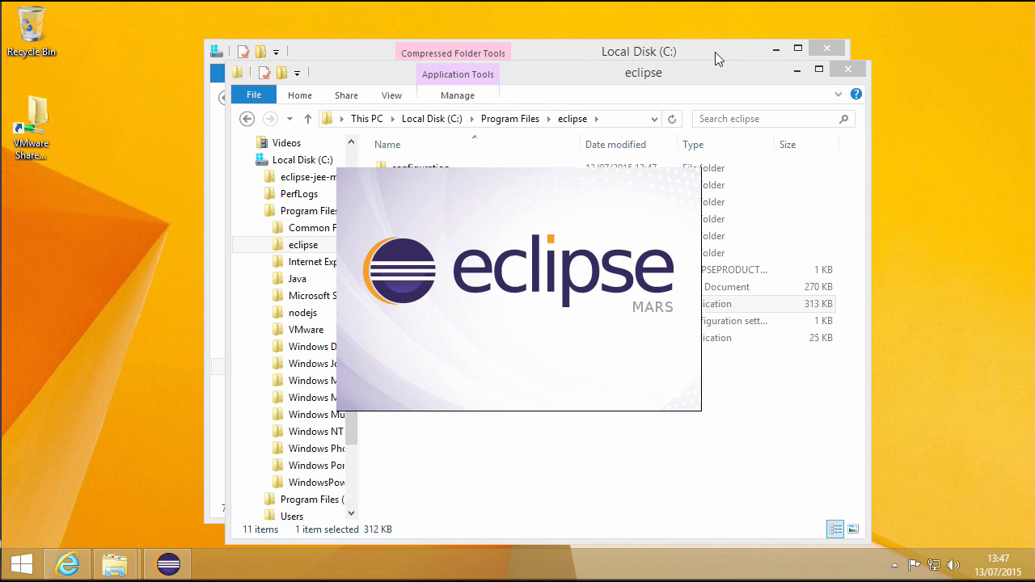
click(715, 51)
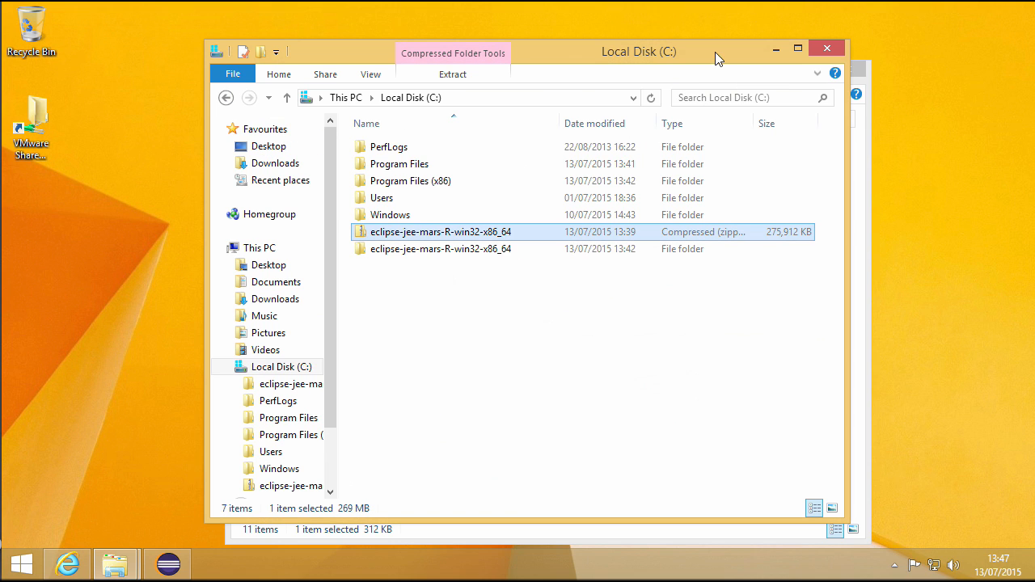
click(451, 251)
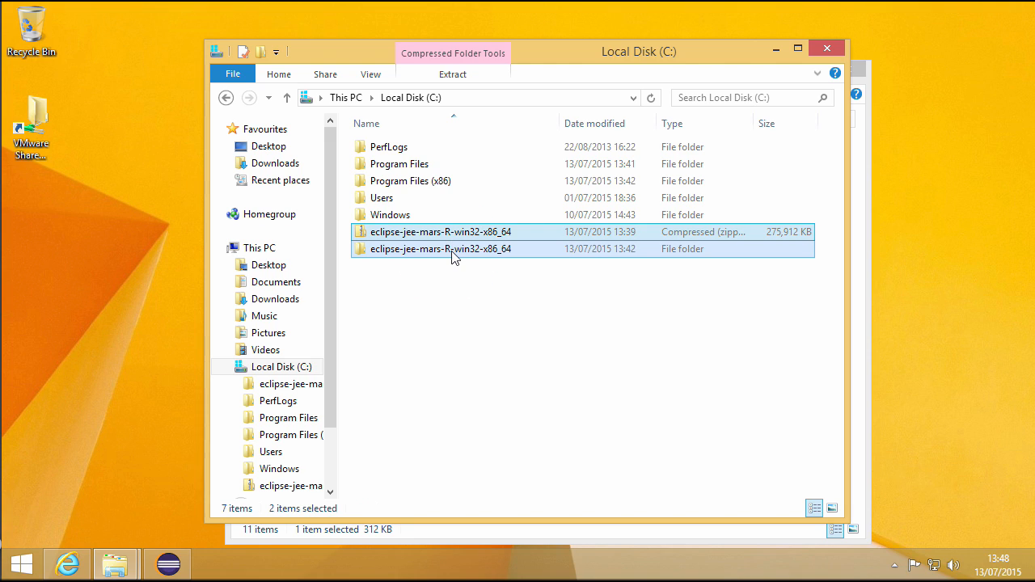
right_click(453, 255)
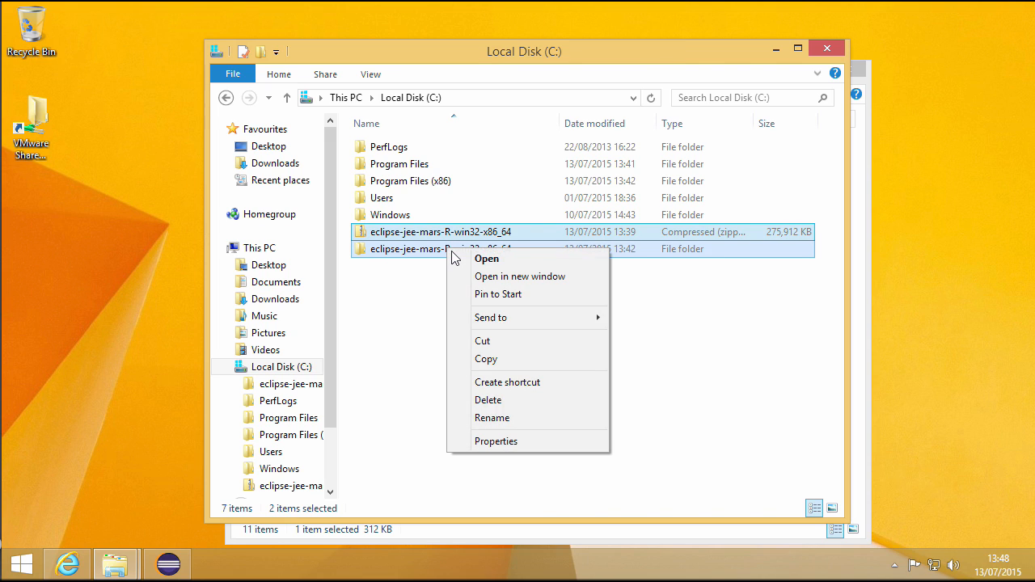
click(525, 402)
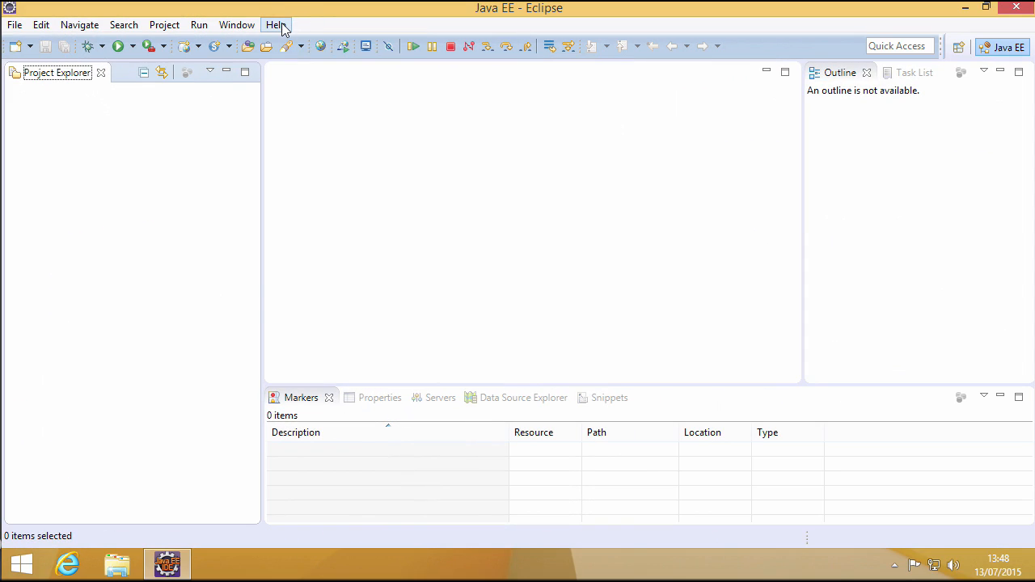
- Find Bluemix in the Eclipse Marketplace and install IBM Eclipse Tools for Bluemix
click(277, 25)
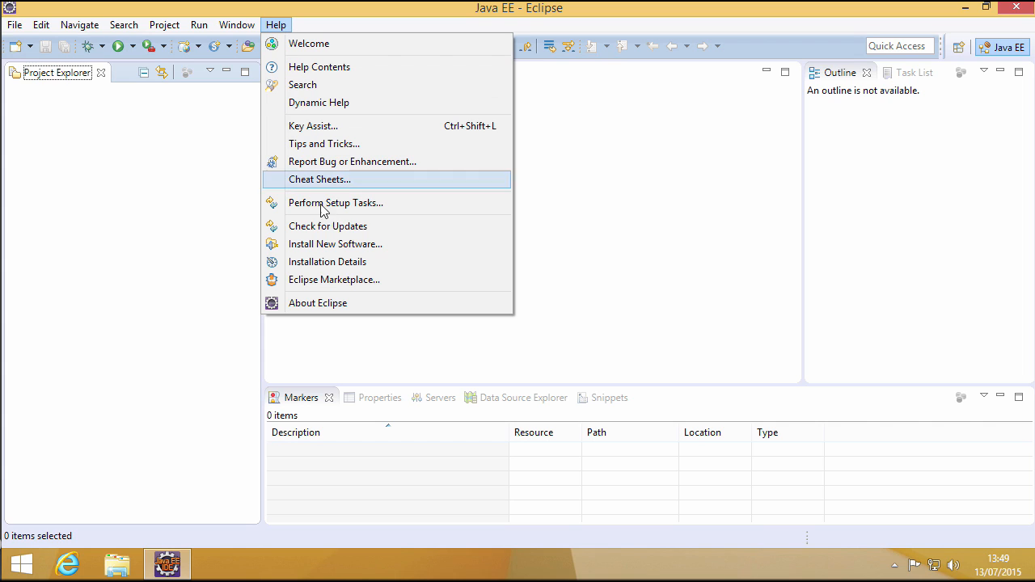
click(330, 283)
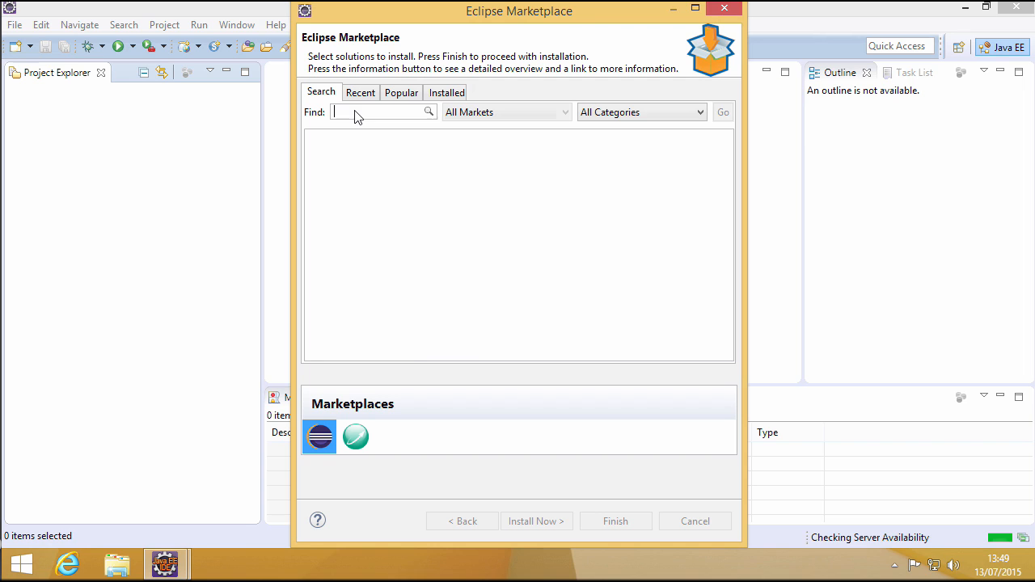
text(Bluemix)
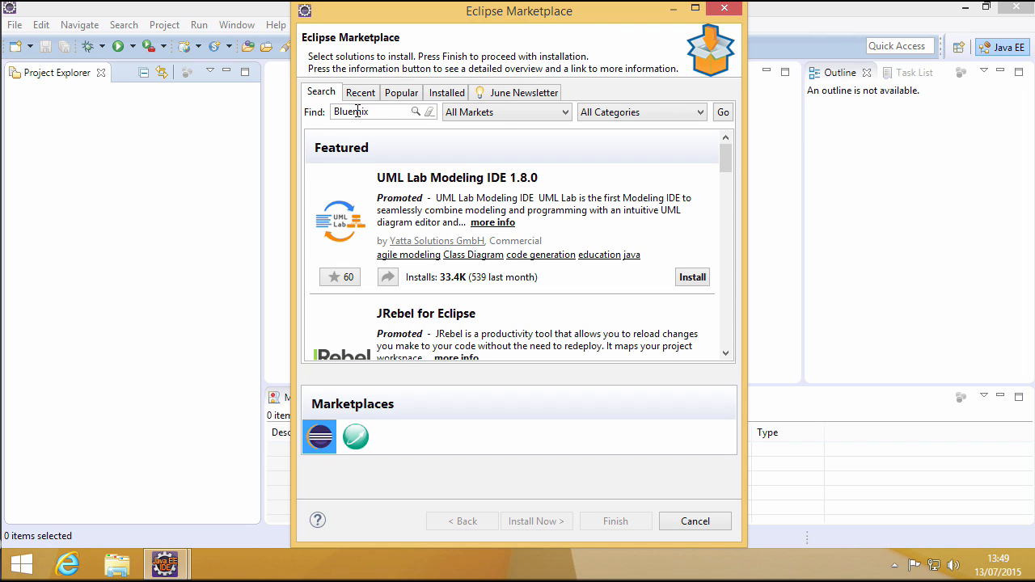
click(723, 112)
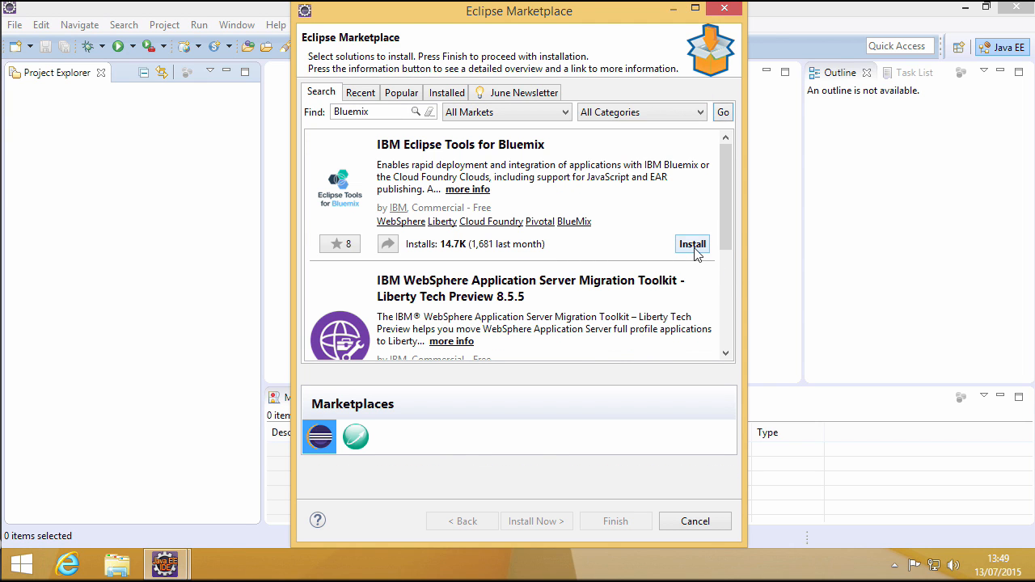
click(694, 248)
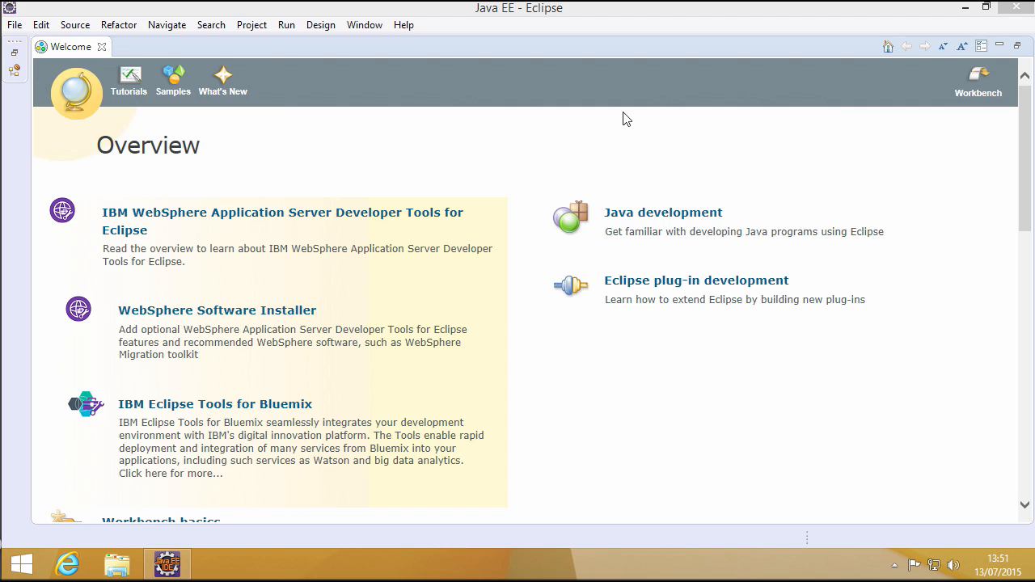
- Search the Eclipse Marketplace for node, install Enide.p2f - Eclipse Node.js IDE .17.plus and restart Eclipse to apply the changes
click(408, 27)
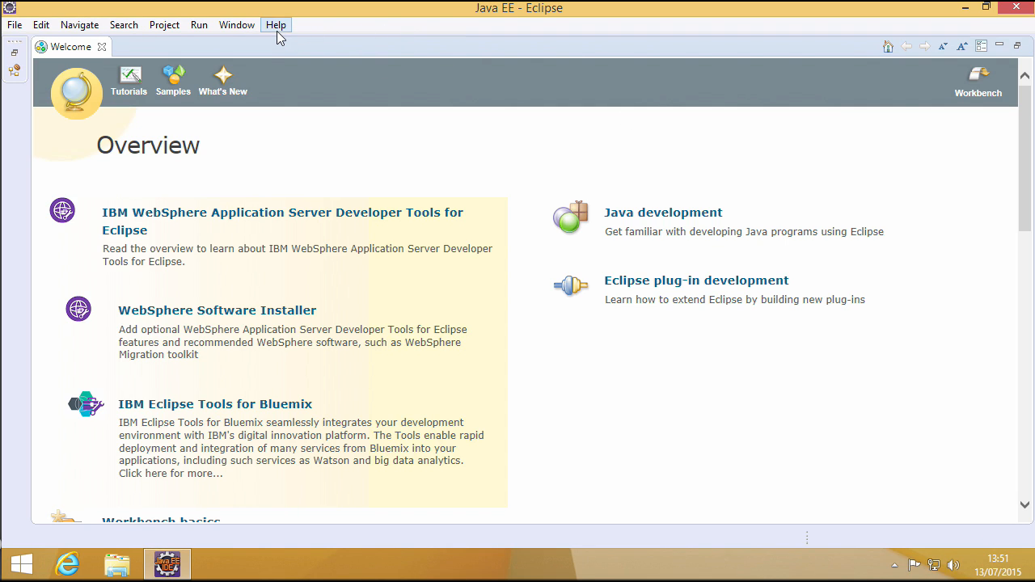
click(276, 26)
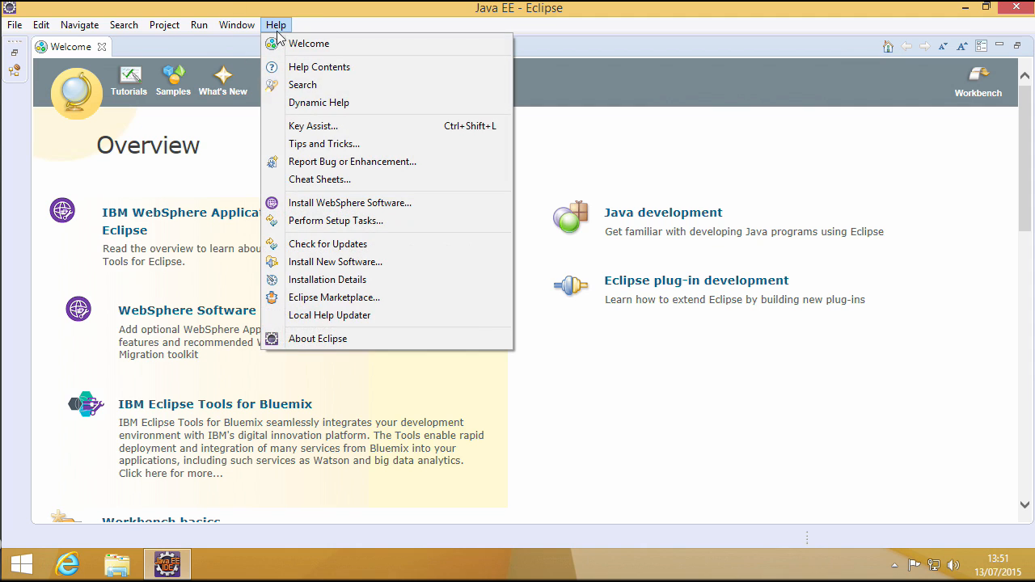
click(311, 299)
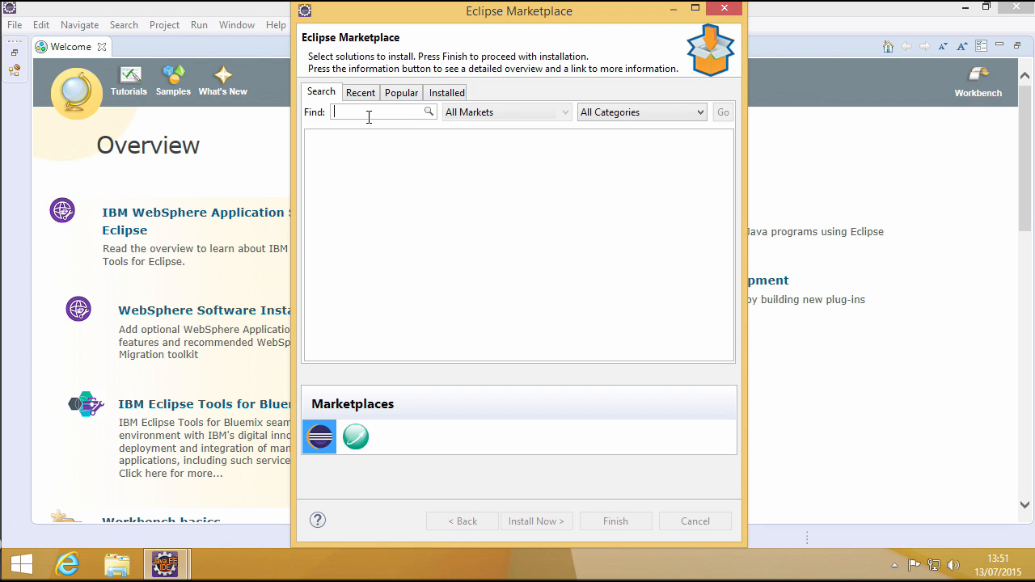
text(node)
click(723, 113)
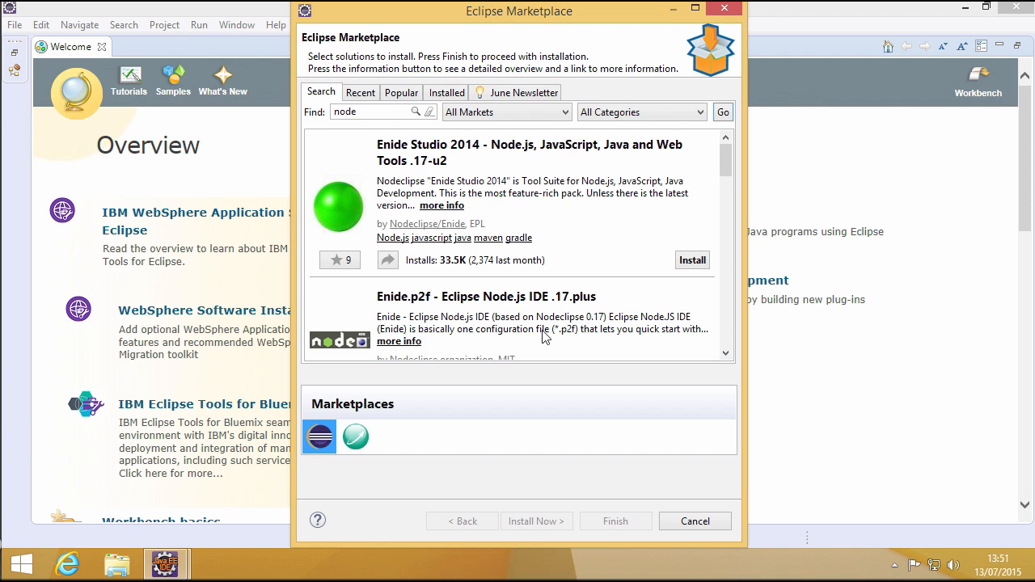
mouse_move(726, 161)
mouse_down()
mouse_move(730, 207)
mouse_move(728, 181)
mouse_up()
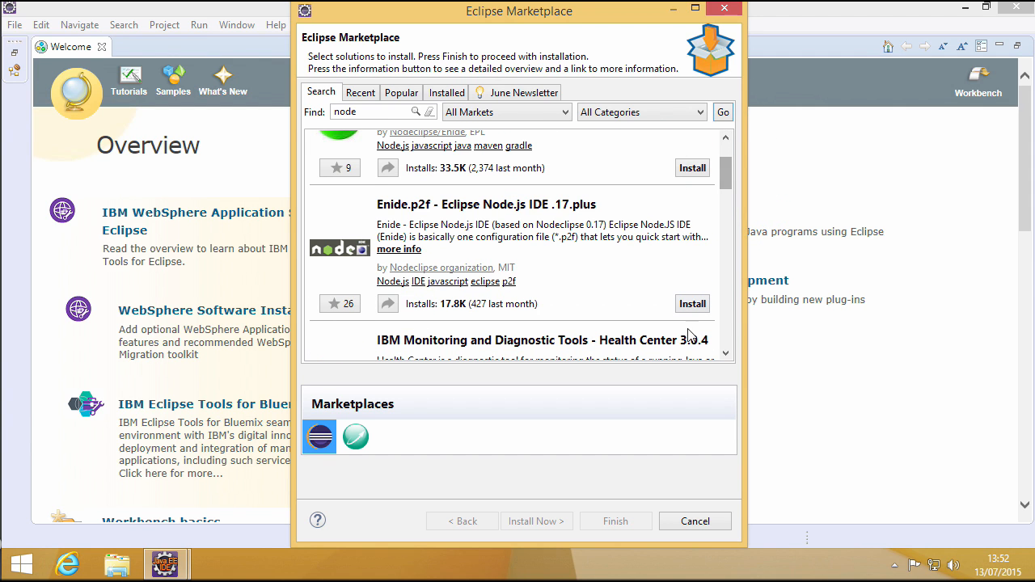
click(693, 304)
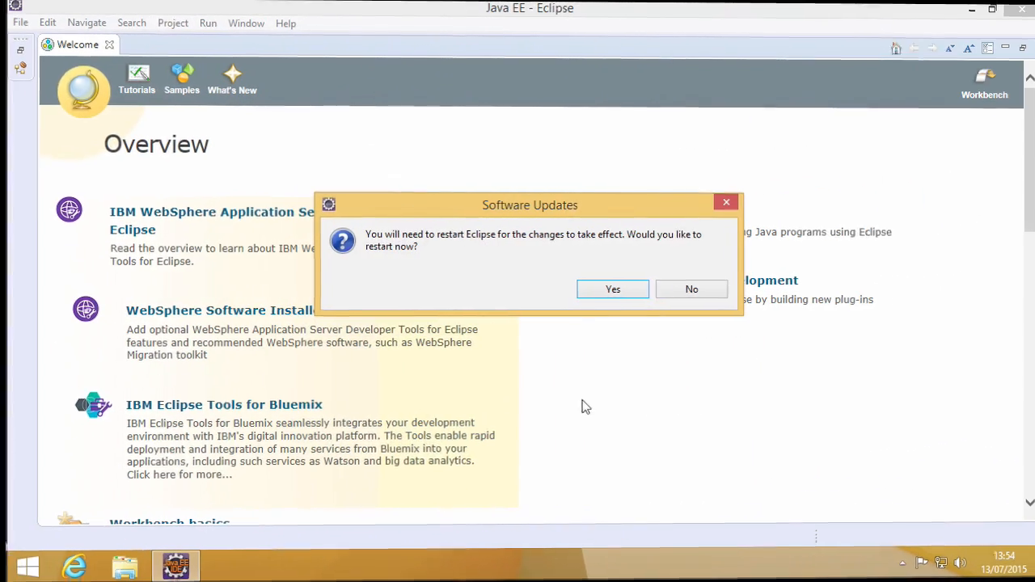
click(613, 290)
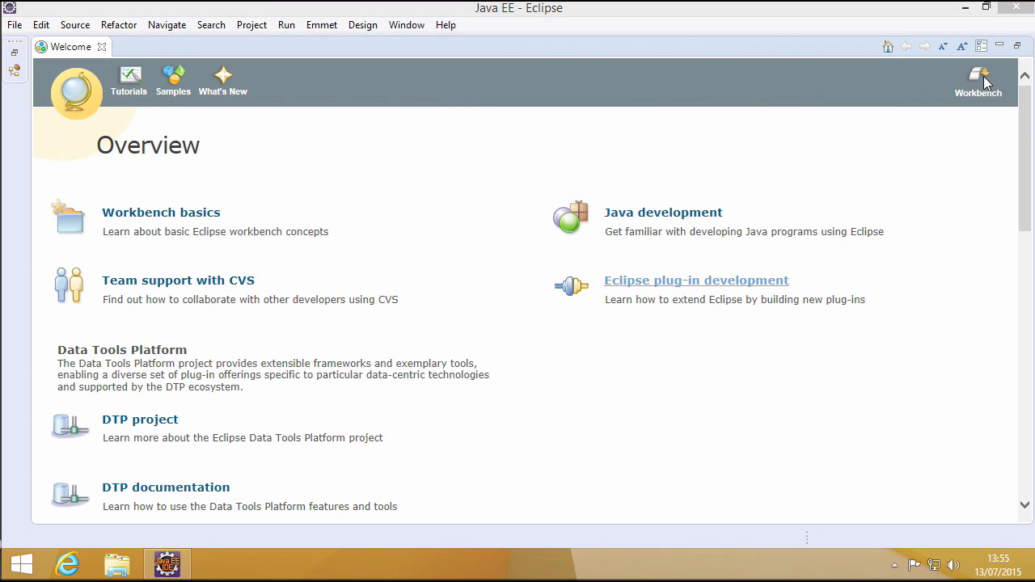
- Leave the Welcome page for the workbench and exit Eclipse
click(983, 79)
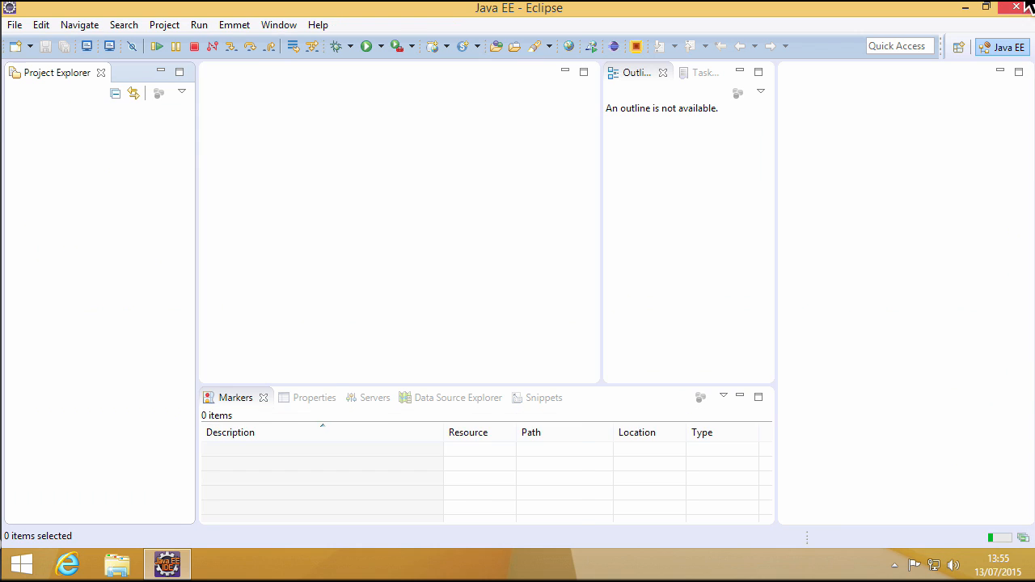
click(1016, 10)
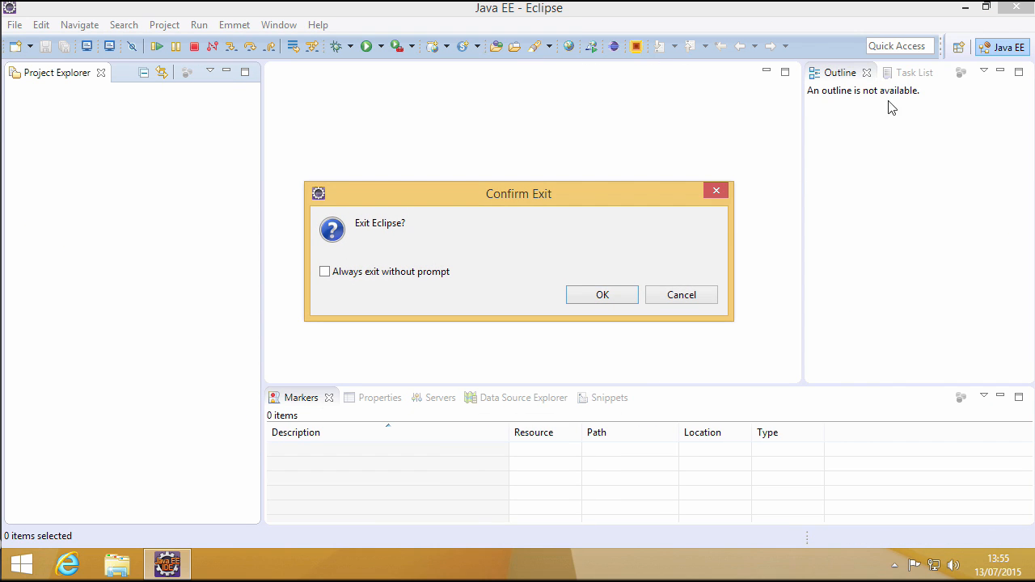
click(602, 295)
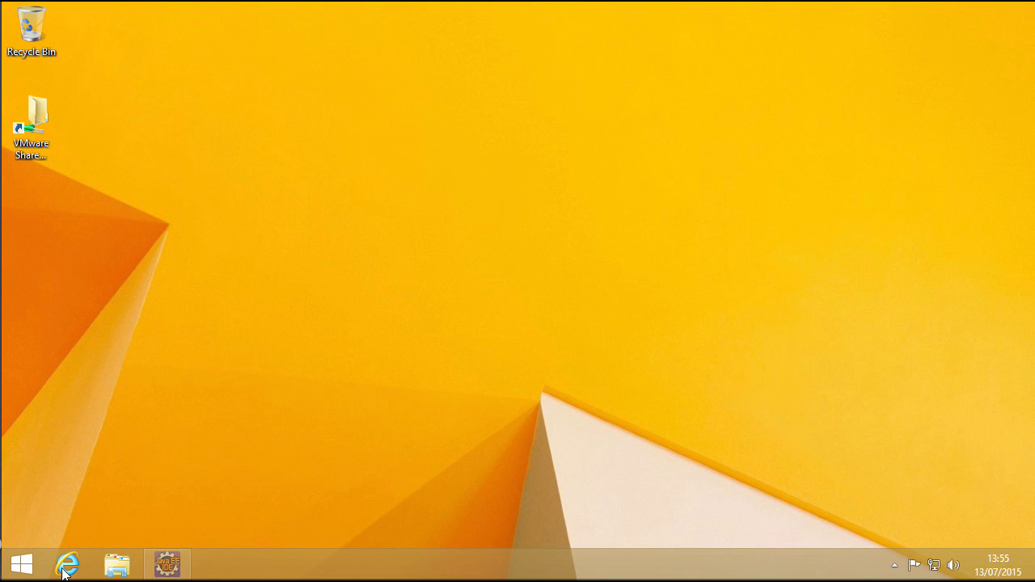
- Switch to Internet Explorer and search the web for "atom editor"
click(65, 569)
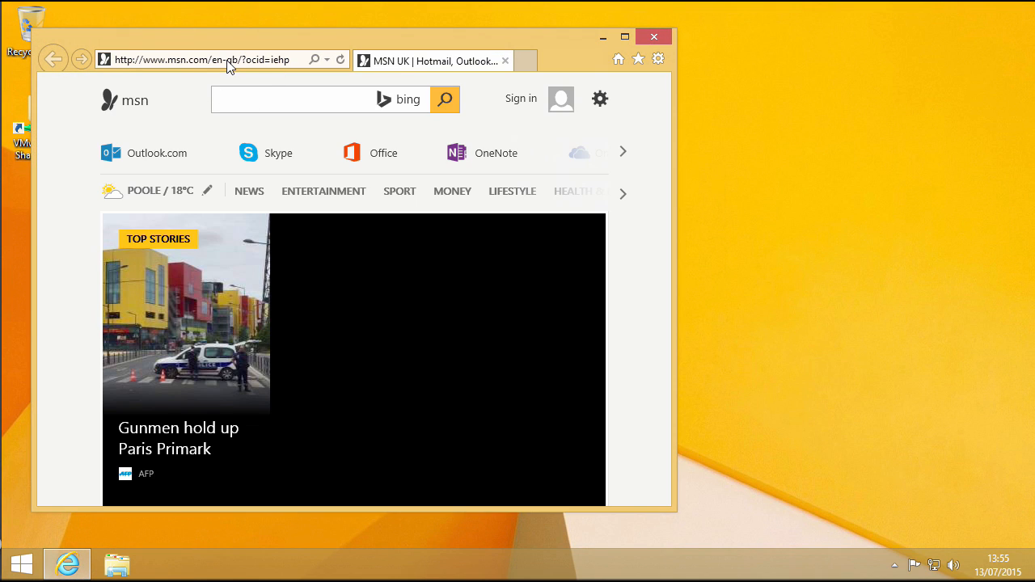
click(228, 64)
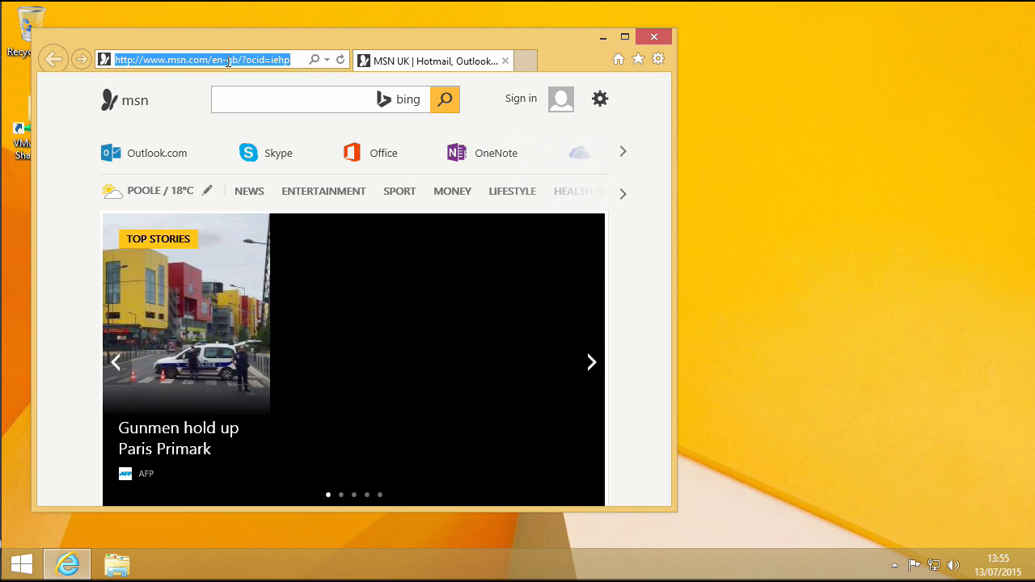
text(art)
key(BackSpace)
key(BackSpace)
text(t)
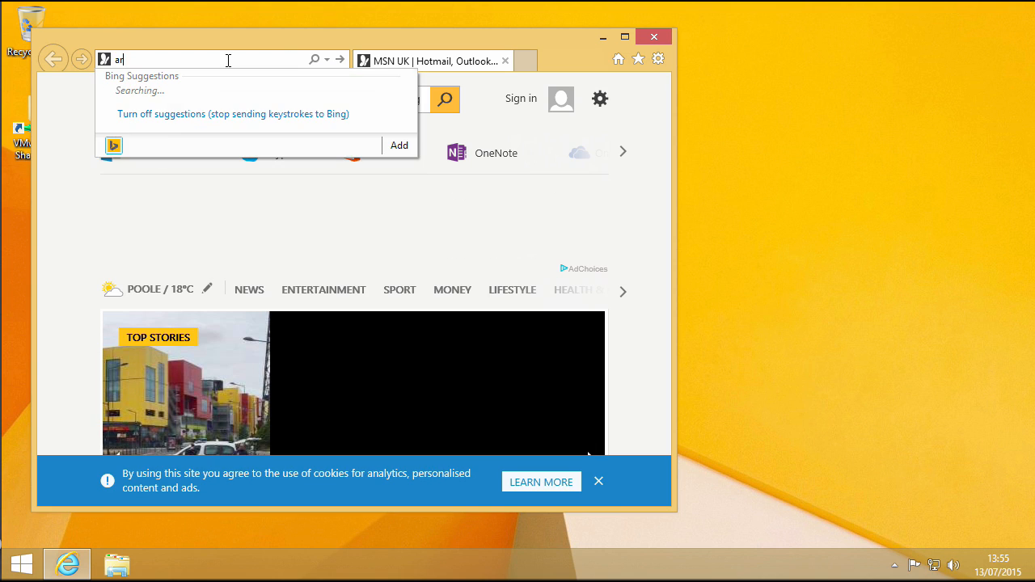
text(om editor)
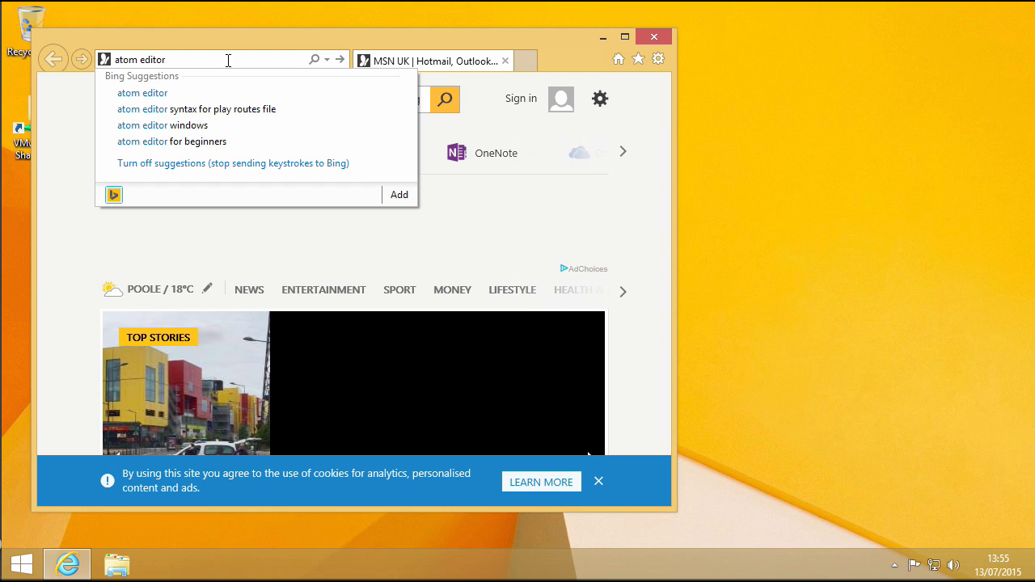
key(Return)
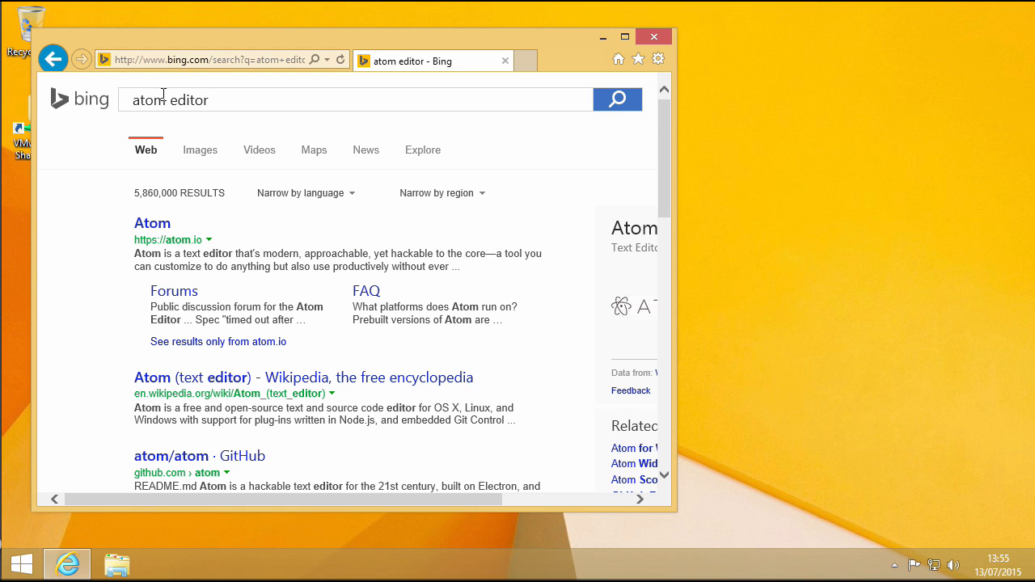
- Open the atom.io site, download the Windows installer AtomSetup.exe and run it
click(157, 230)
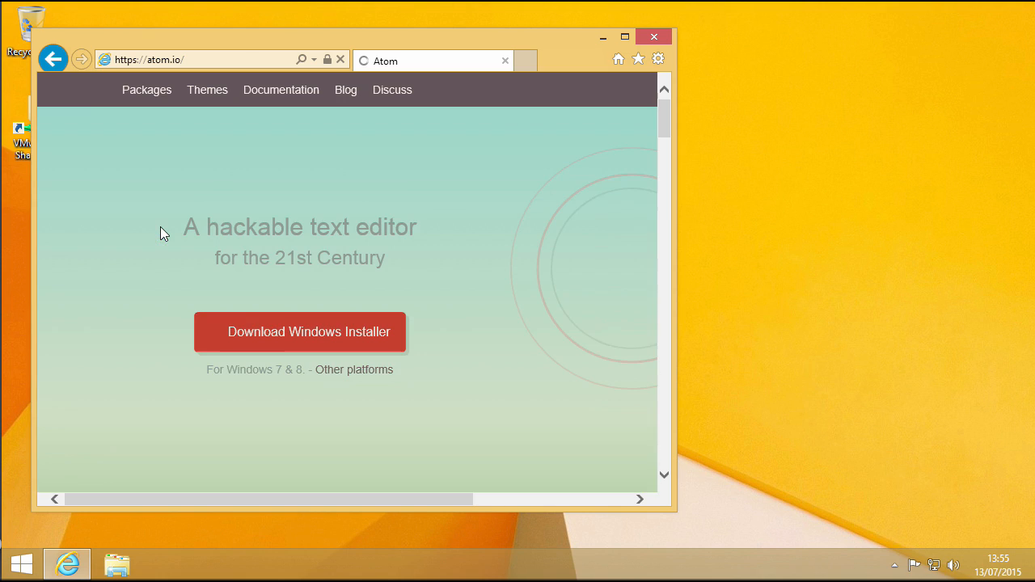
click(306, 342)
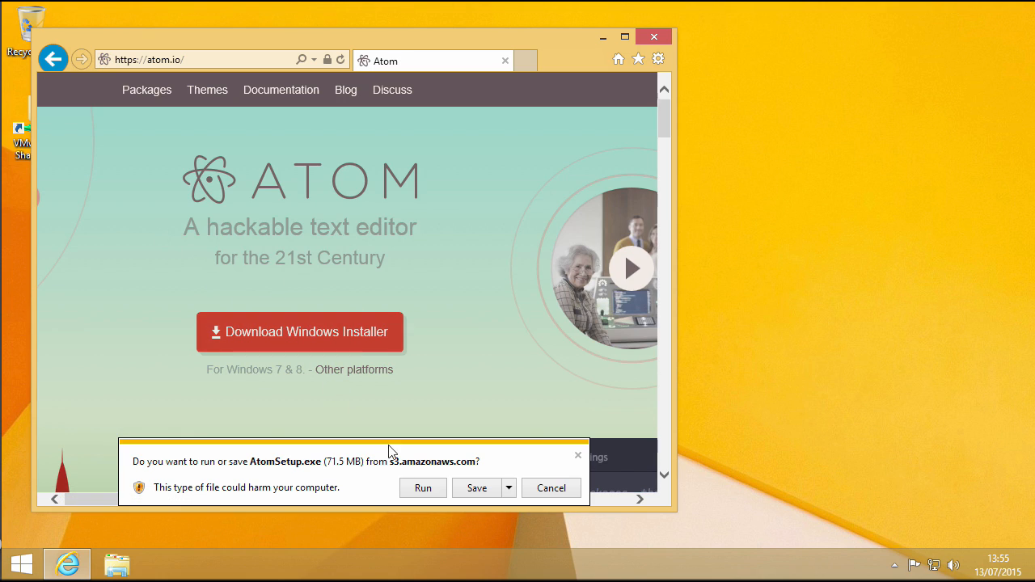
click(423, 489)
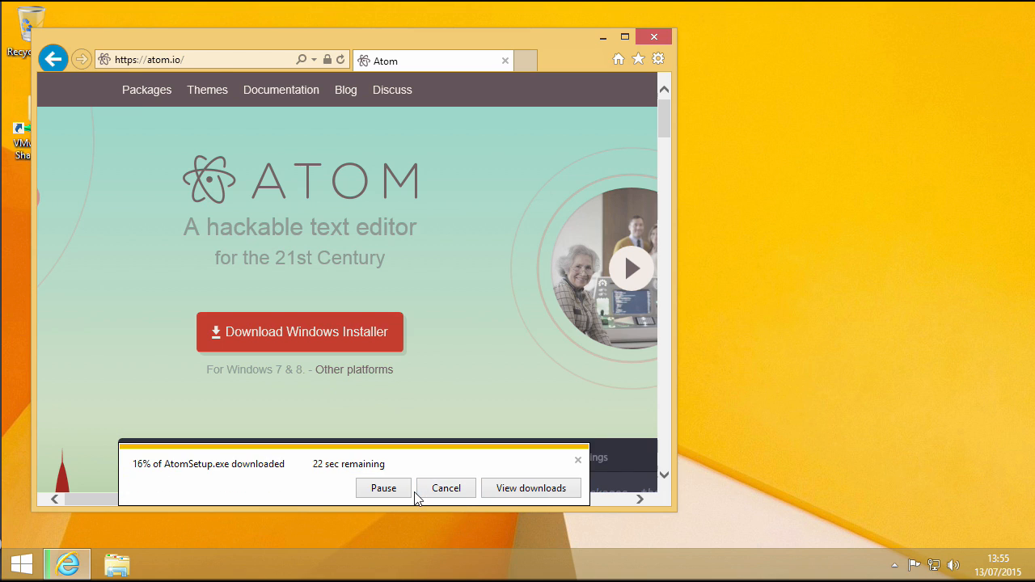
- Search the web for "google chrome", open Google's Chrome browser page, then download and run ChromeSetup.exe
click(207, 59)
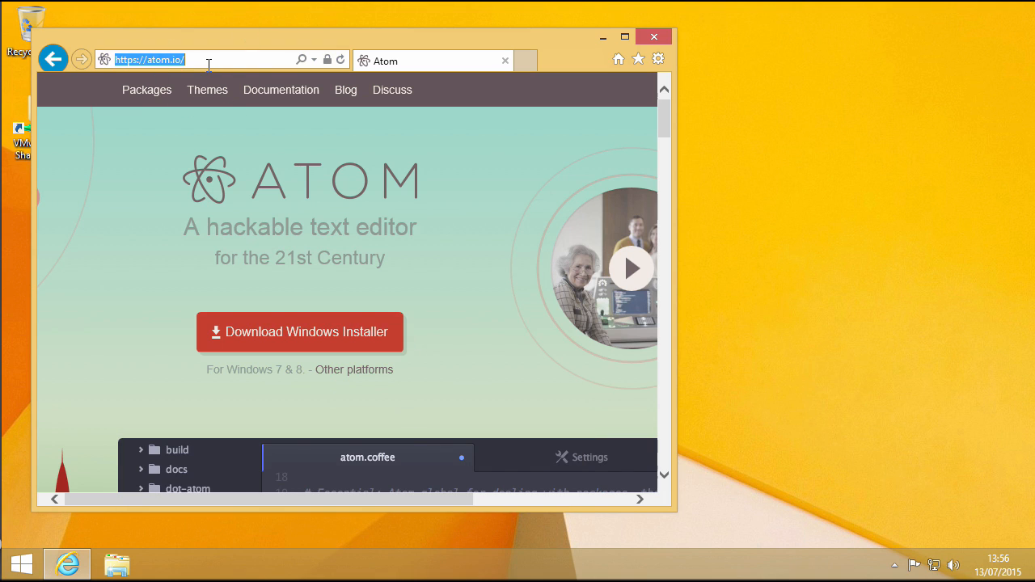
text(google)
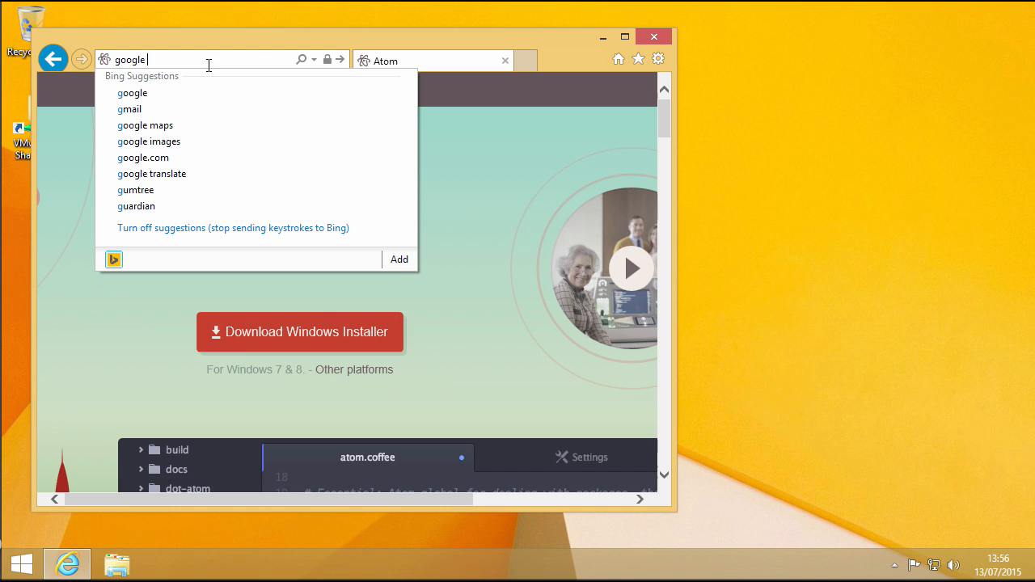
text(chrome)
key(Return)
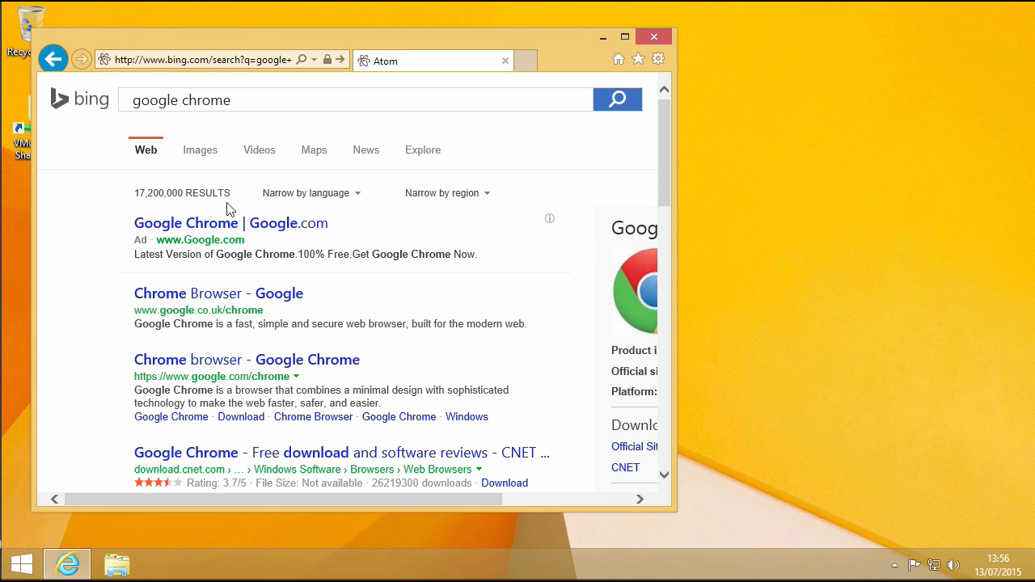
click(198, 293)
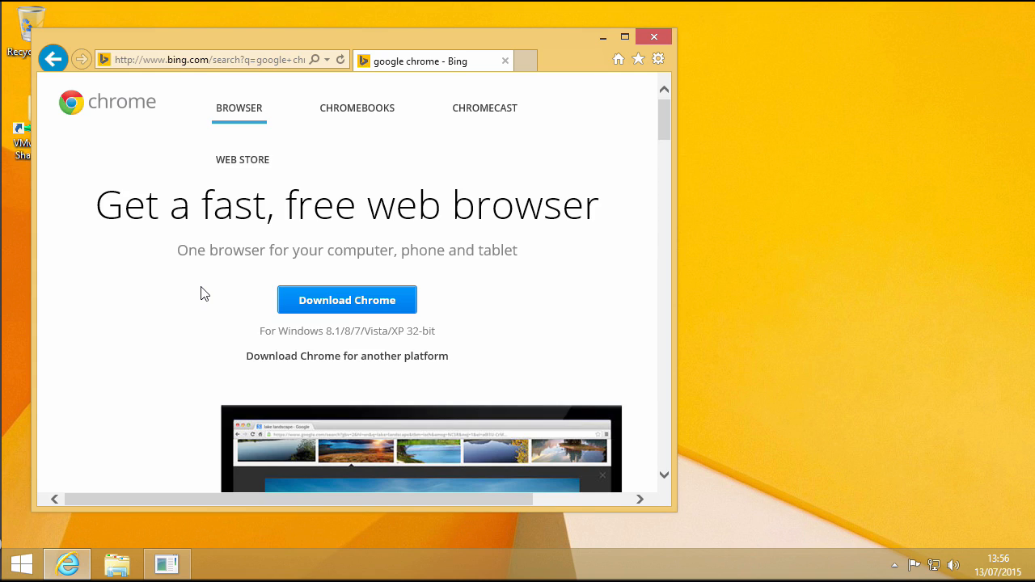
click(367, 293)
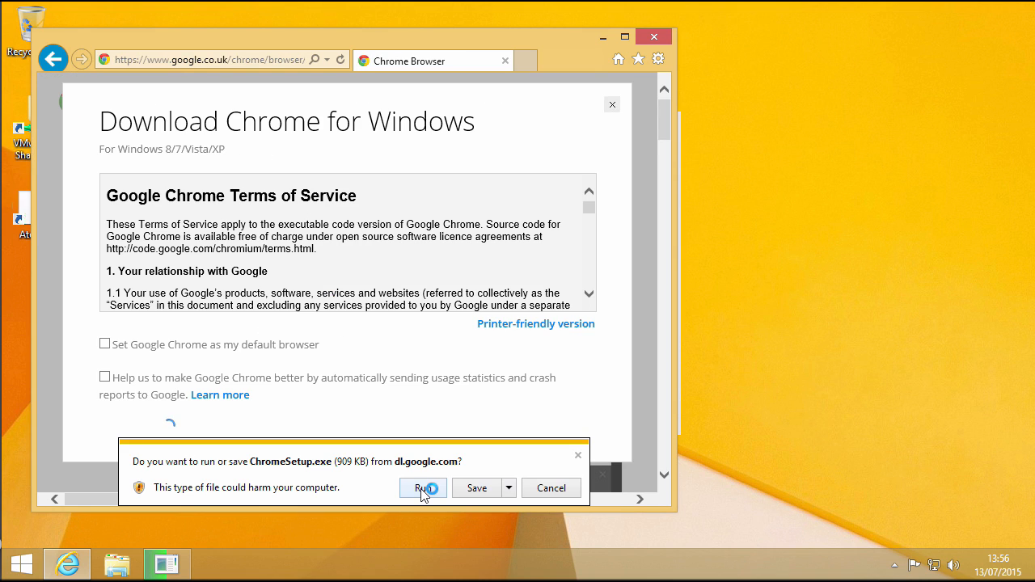
click(421, 489)
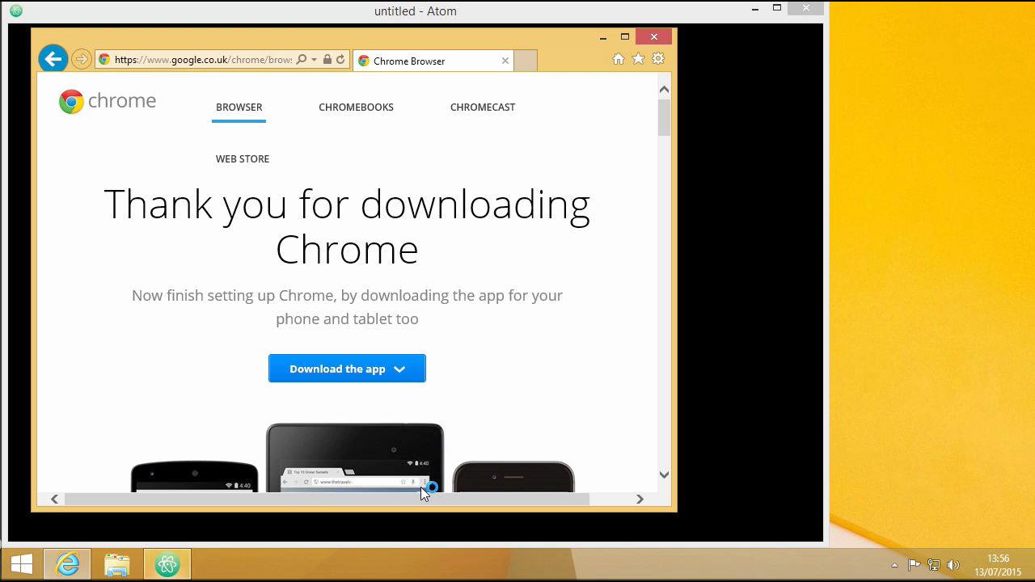
- Close the Atom, Chrome and Internet Explorer windows
click(668, 14)
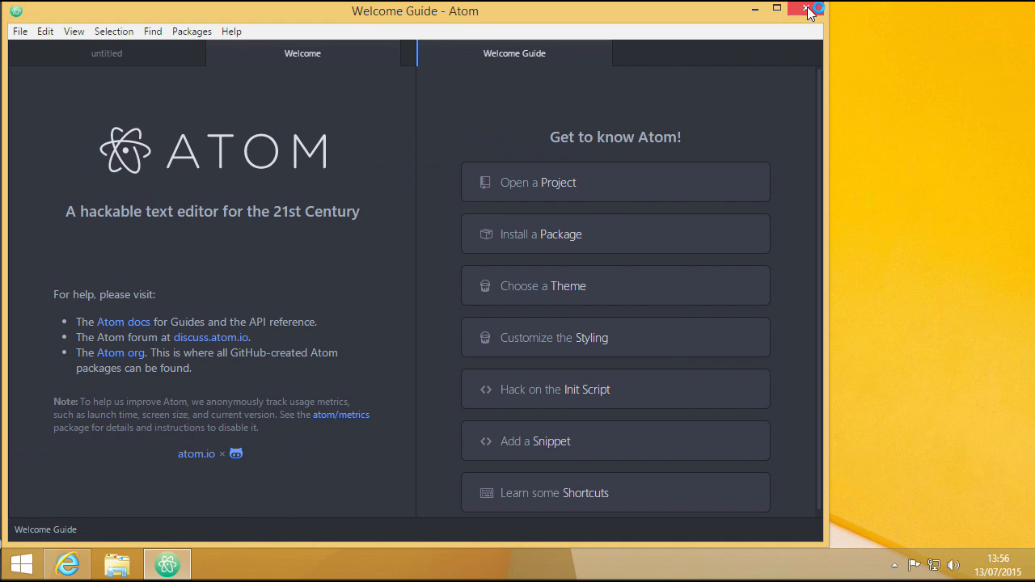
click(806, 9)
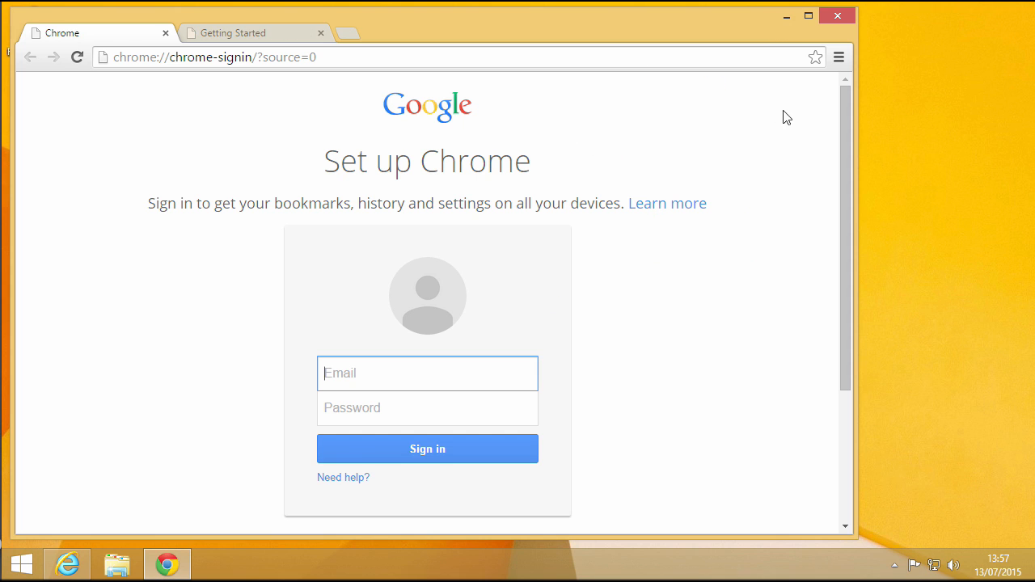
click(836, 15)
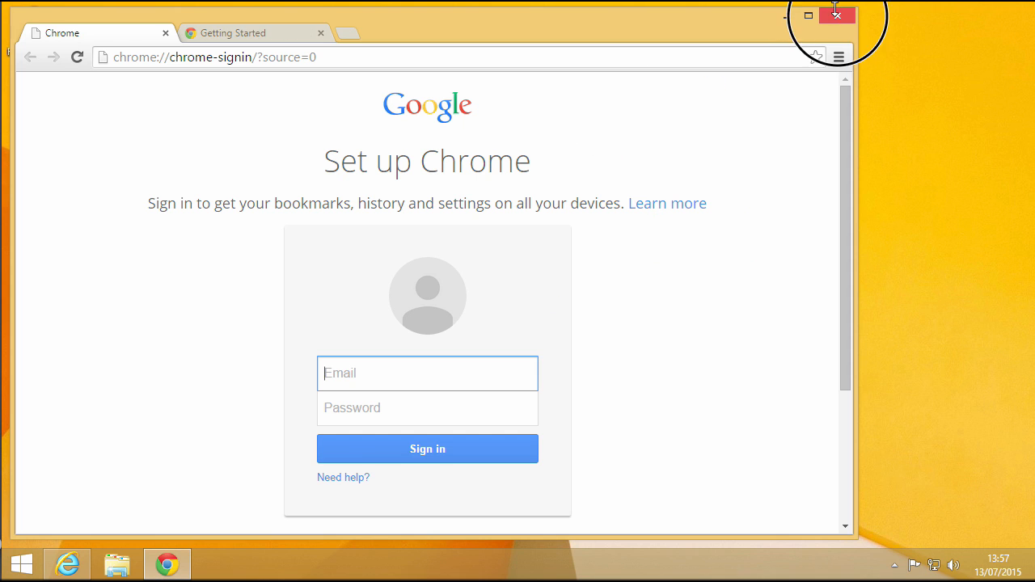
click(658, 36)
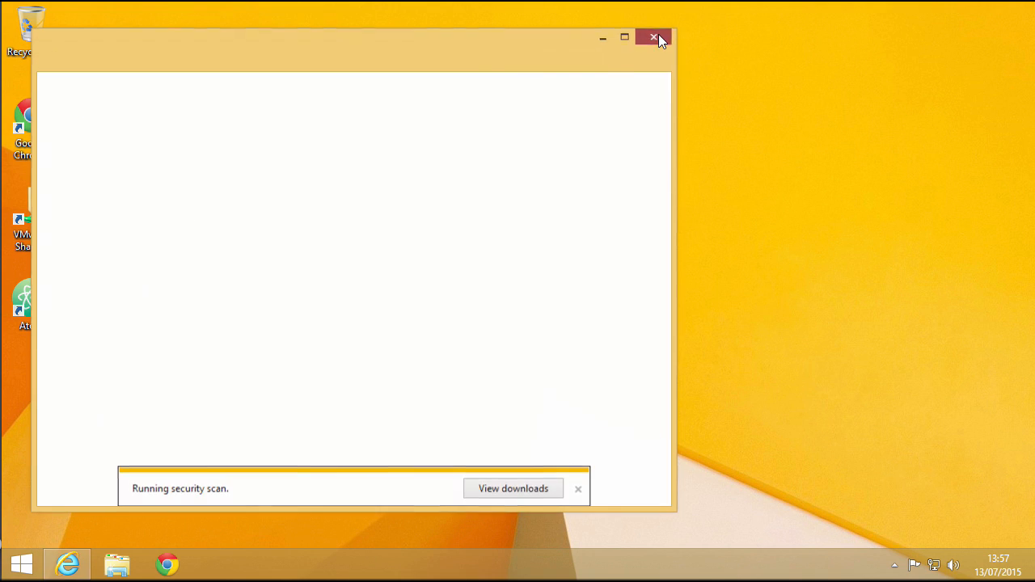